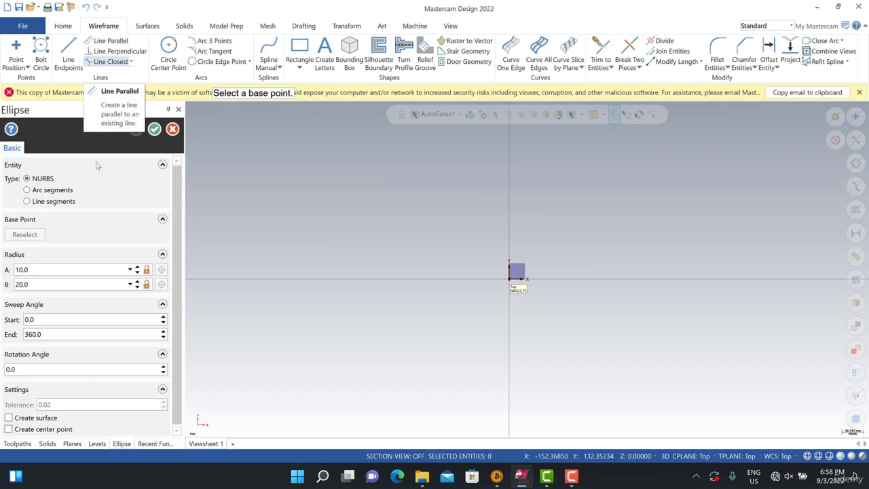
# - Sketch a NURBS ellipse centred on the origin, with radius A about 55 and radius B about 103
pyautogui.click(510, 279)
pyautogui.click(436, 280)
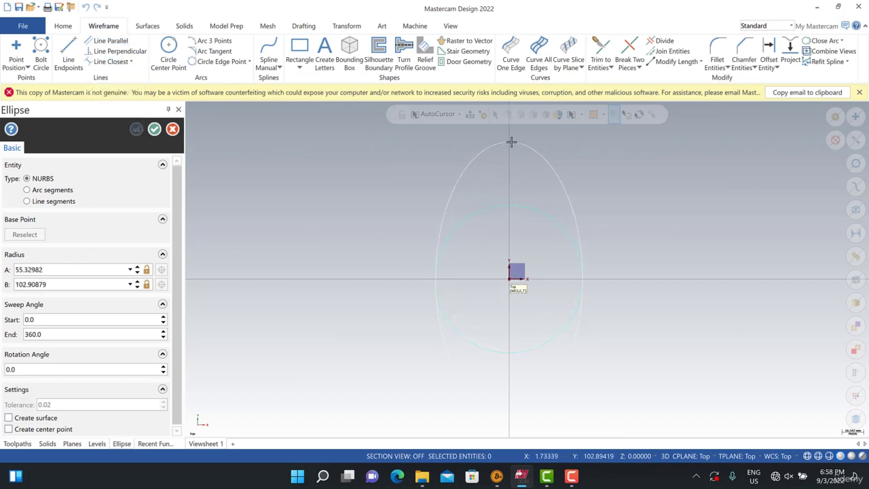
pyautogui.click(512, 142)
# - Set the ellipse's radius A to 30 and radius B to 10
pyautogui.doubleClick(57, 269)
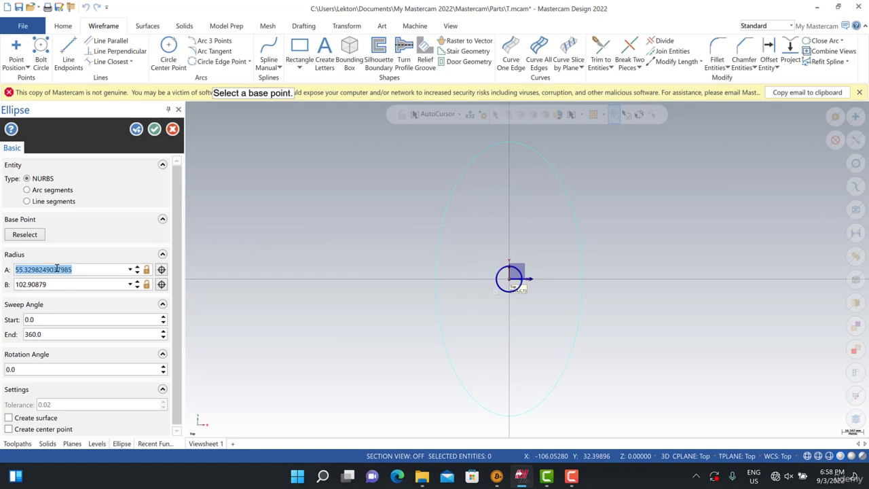
pyautogui.write('30')
pyautogui.press('Return')
pyautogui.doubleClick(58, 284)
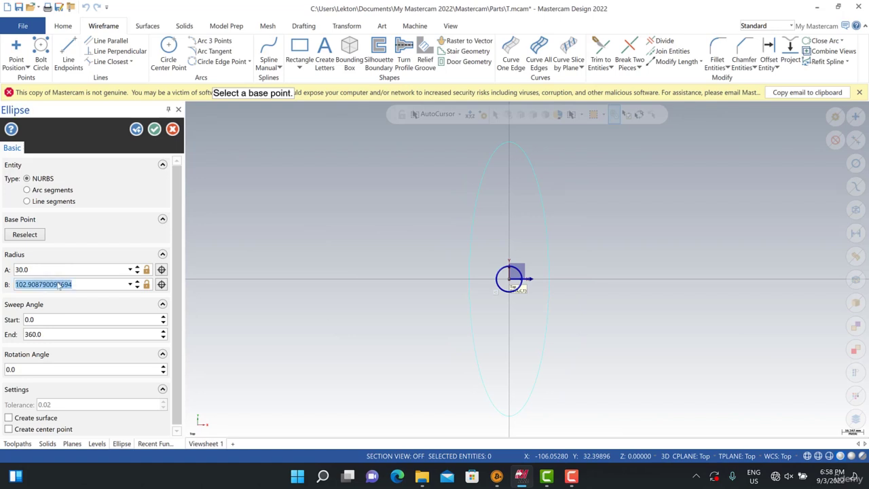
pyautogui.write('1')
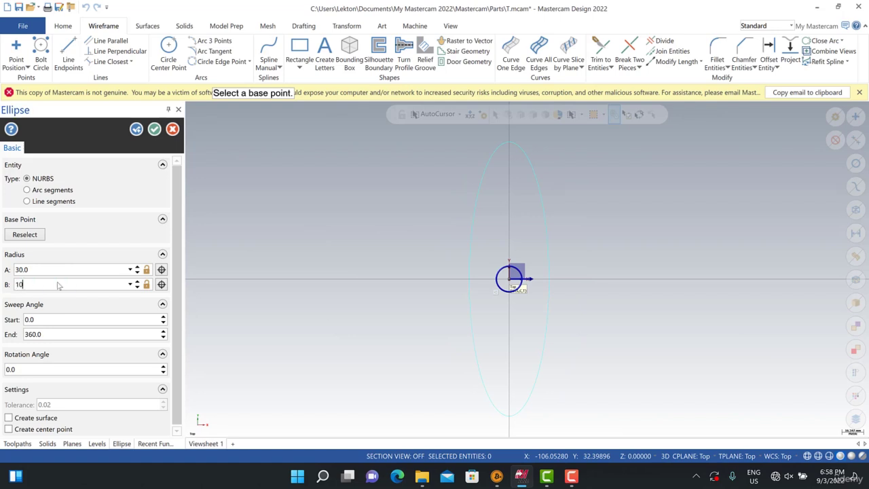
pyautogui.write('0')
pyautogui.press('Return')
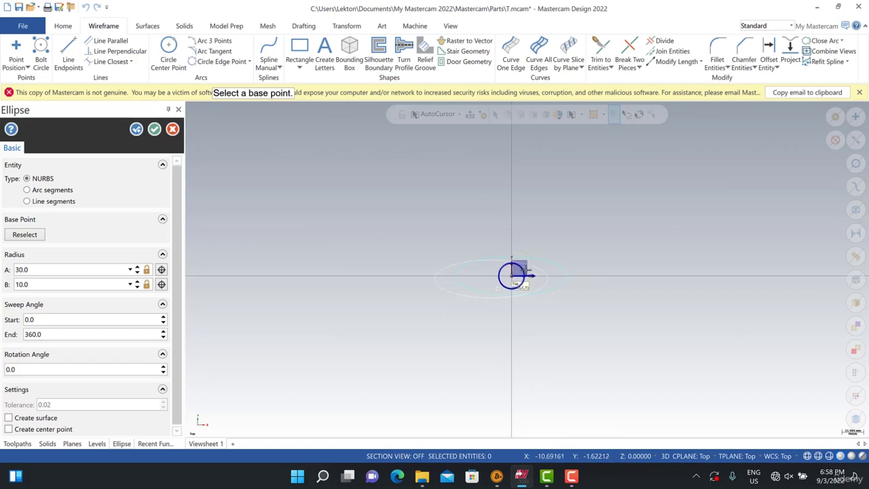
# - Set the ellipse's radius A to 10 and radius B to 20, and finish creating it
pyautogui.scroll(4, 516, 274)
pyautogui.doubleClick(39, 270)
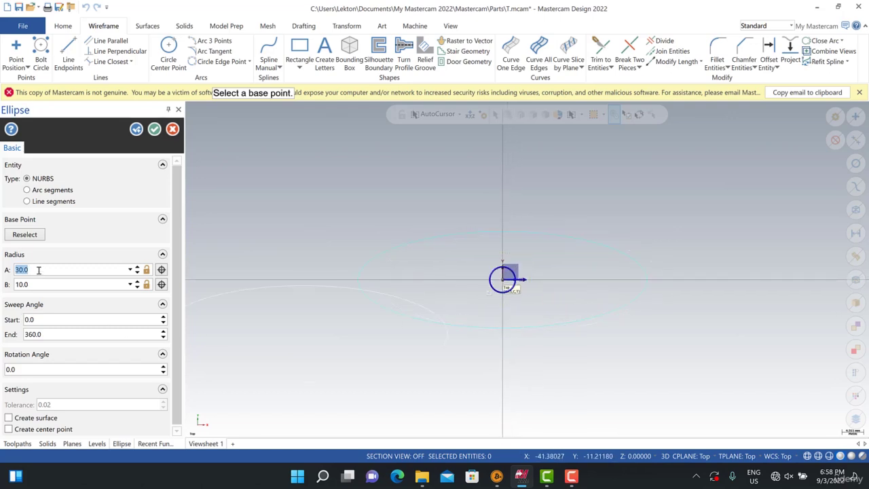
pyautogui.write('10')
pyautogui.press('Return')
pyautogui.doubleClick(38, 284)
pyautogui.write('25')
pyautogui.press('Return')
pyautogui.doubleClick(33, 283)
pyautogui.write('20')
pyautogui.click(154, 129)
pyautogui.scroll(-3, 367, 218)
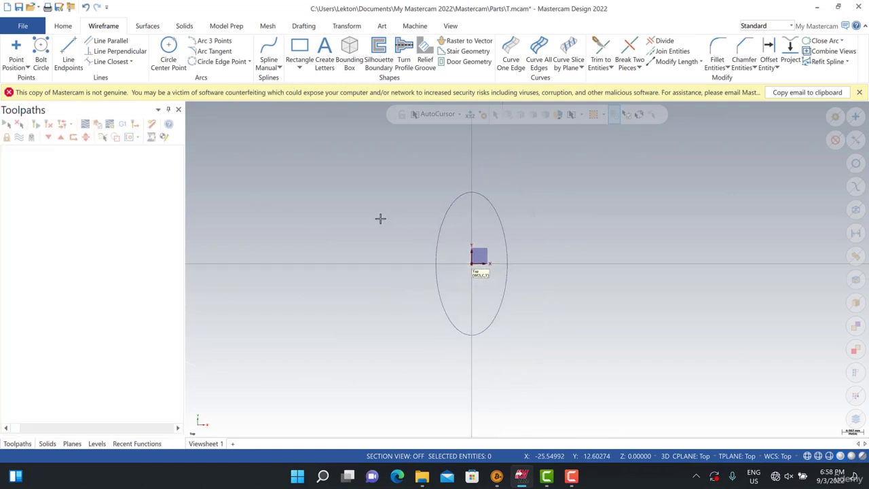
# - Roll the ellipse about the X axis at a diameter of 30 with the Move method
pyautogui.rightClick(335, 217)
pyautogui.click(364, 318)
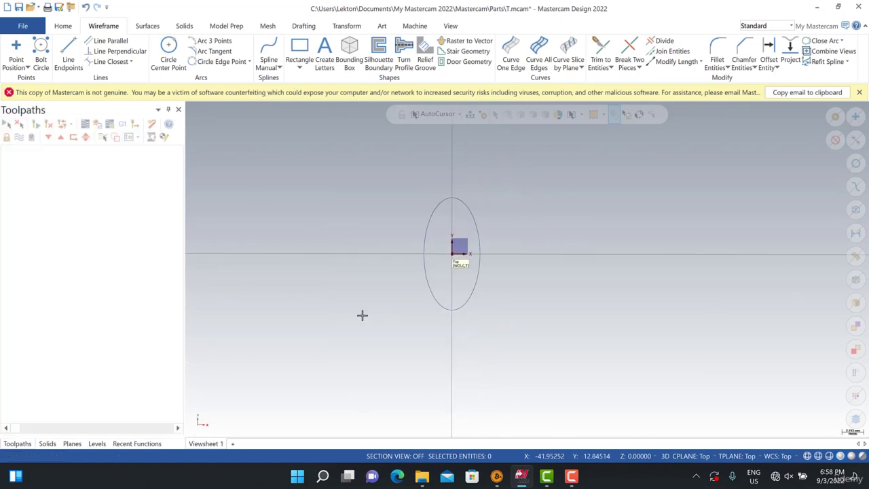
pyautogui.scroll(-2, 446, 249)
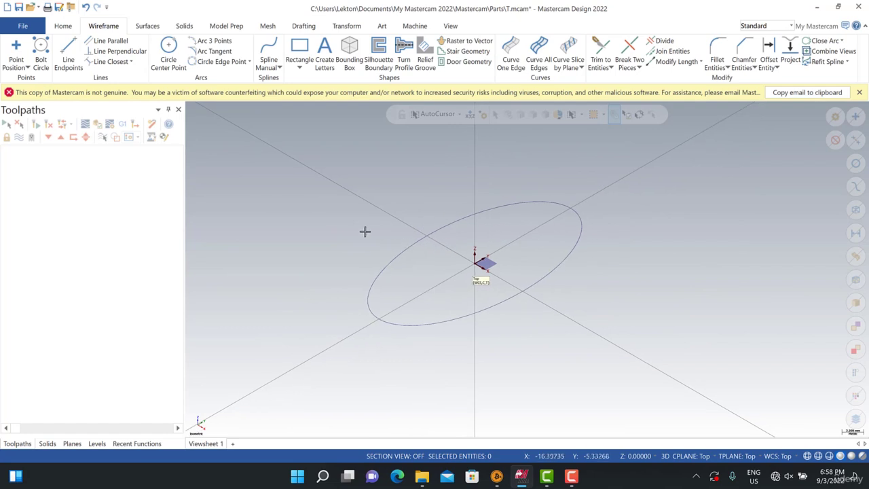
pyautogui.moveTo(366, 221)
pyautogui.mouseDown(button='middle')
pyautogui.moveTo(371, 192)
pyautogui.moveTo(361, 226)
pyautogui.moveTo(368, 235)
pyautogui.mouseUp(button='middle')
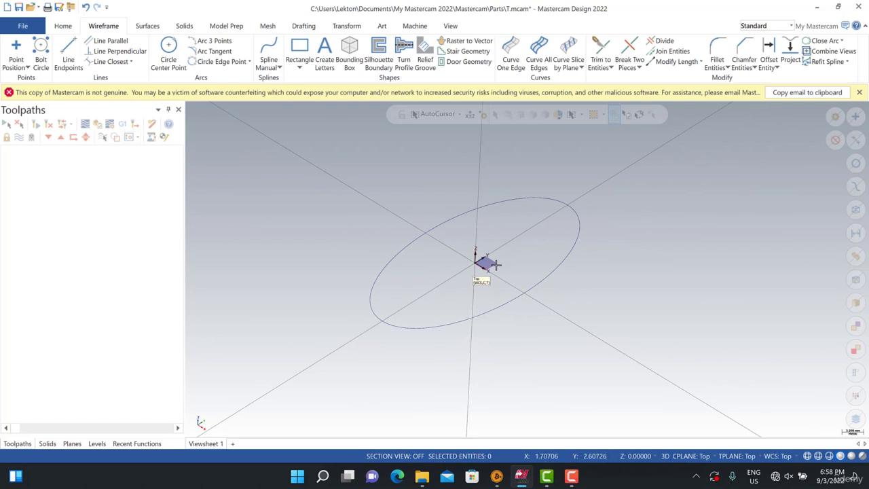
pyautogui.moveTo(446, 260); pyautogui.dragTo(337, 99, button='middle')
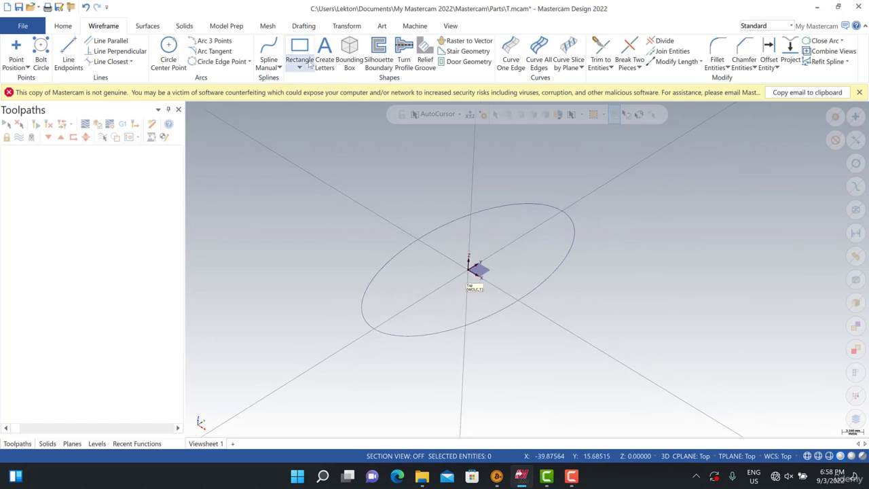
pyautogui.click(352, 27)
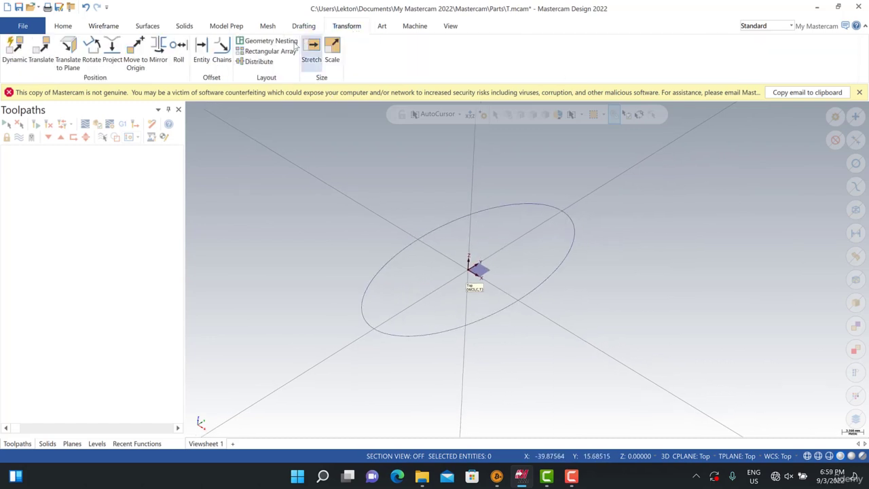
pyautogui.click(179, 51)
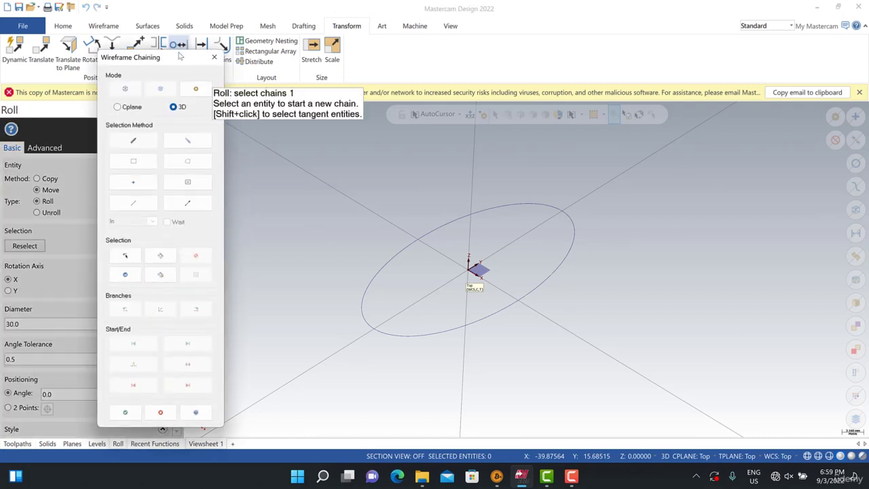
pyautogui.click(384, 266)
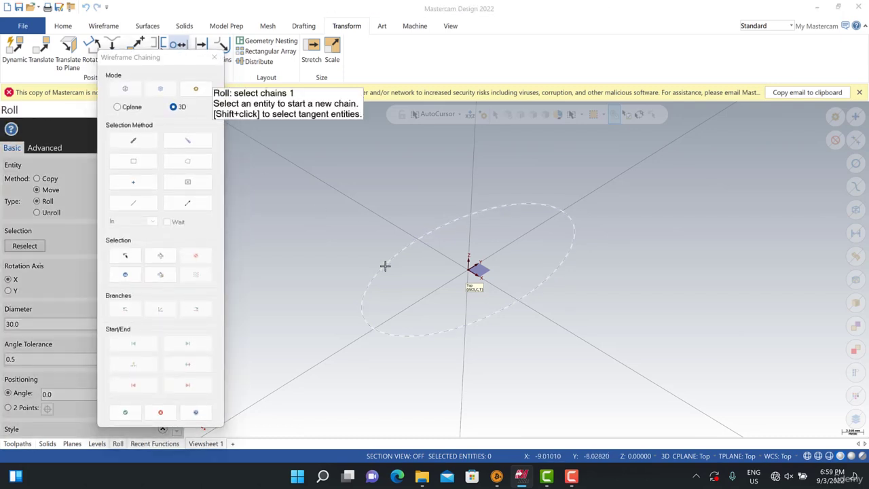
pyautogui.click(125, 413)
pyautogui.scroll(-5, 532, 201)
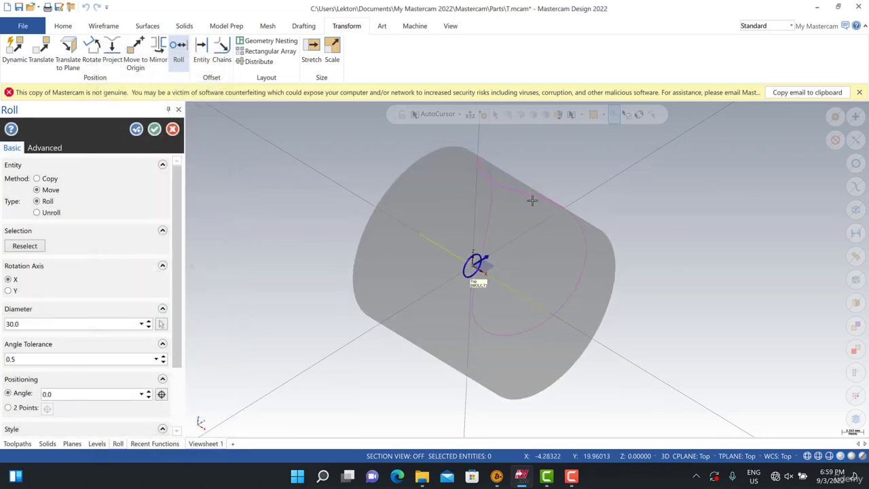
pyautogui.scroll(5, 543, 212)
pyautogui.moveTo(545, 211); pyautogui.dragTo(654, 265, button='middle')
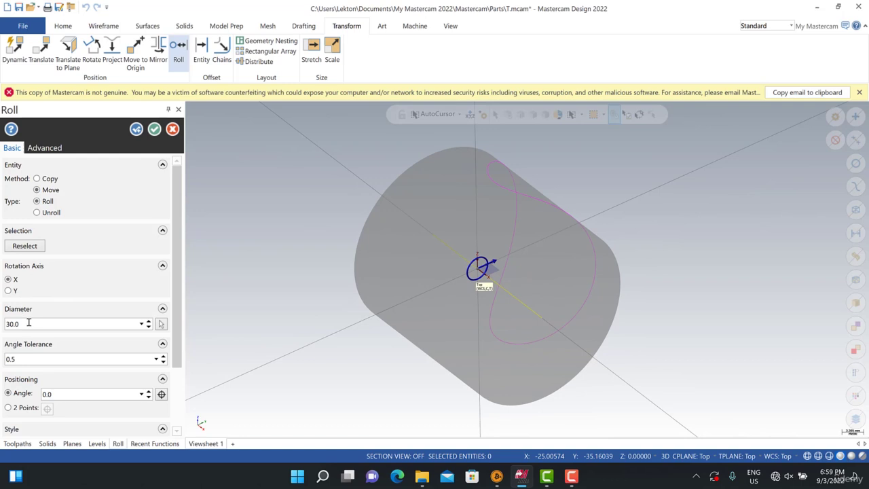
pyautogui.click(155, 130)
# - Clear the transform result colours from the rolled curve
pyautogui.rightClick(258, 169)
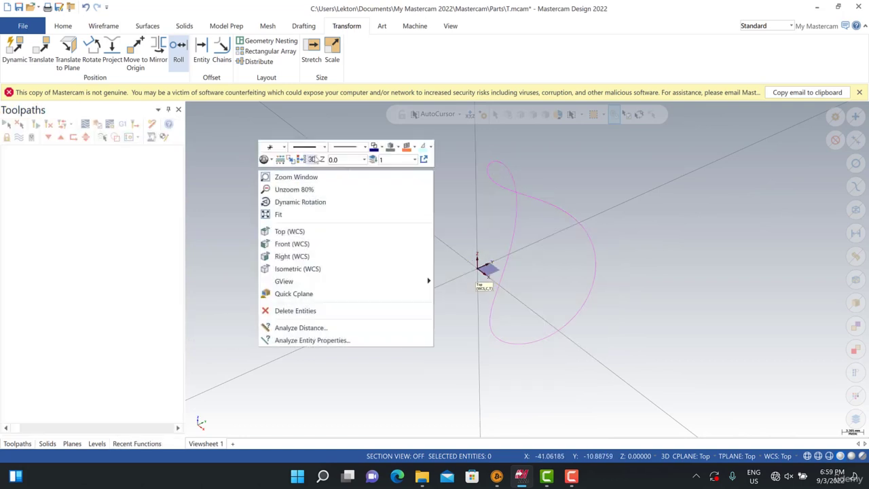
pyautogui.click(303, 161)
pyautogui.moveTo(263, 227); pyautogui.dragTo(274, 196, button='middle')
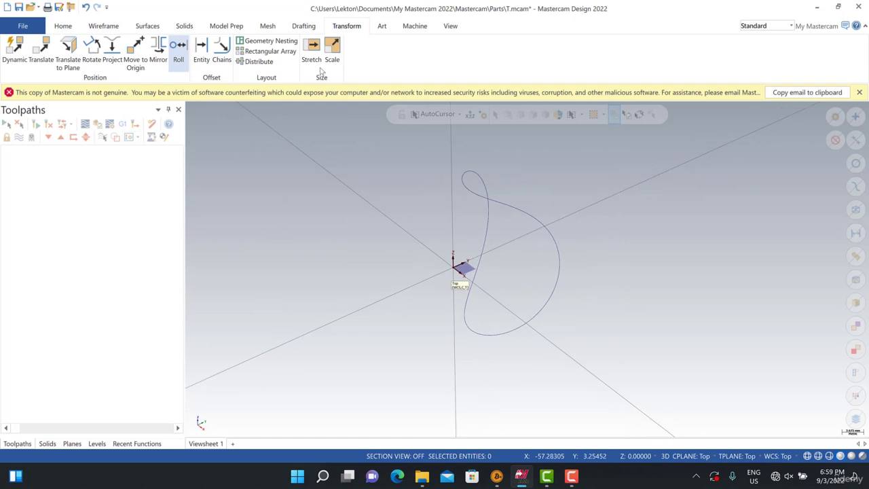
# - Add a machine group using the default lathe machine
pyautogui.click(414, 26)
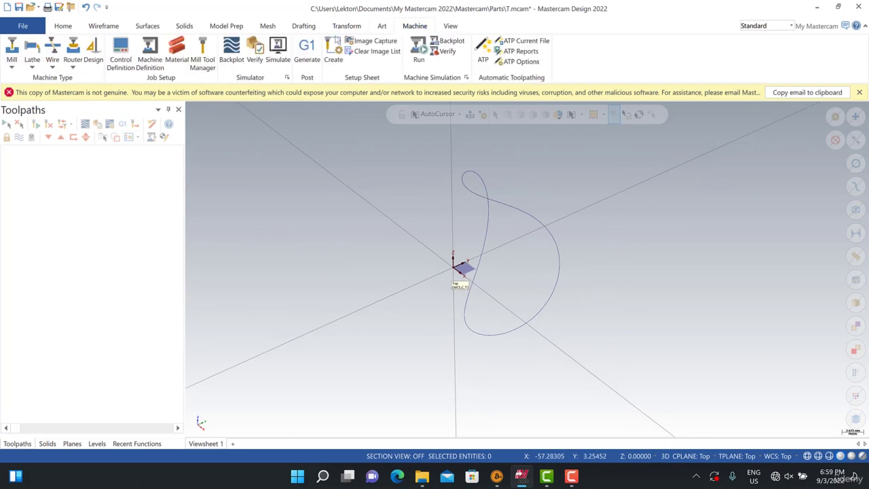
pyautogui.click(33, 63)
pyautogui.click(50, 79)
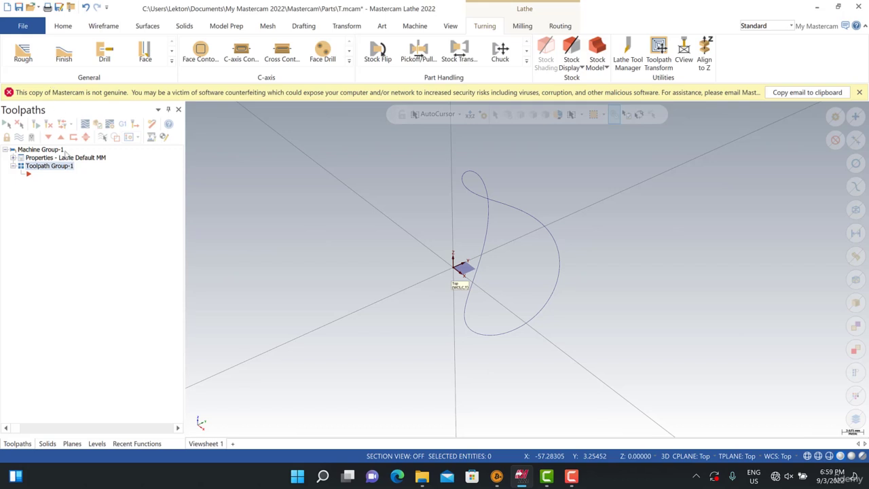
# - Create a C-axis contour lathe toolpath with the rolled curve as its chain, reversing the chain direction and back before accepting
pyautogui.rightClick(40, 176)
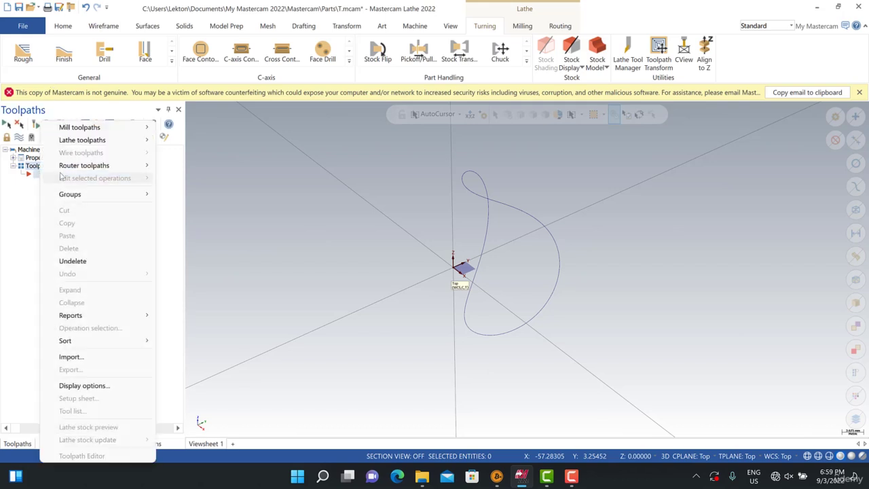
pyautogui.moveTo(142, 144)
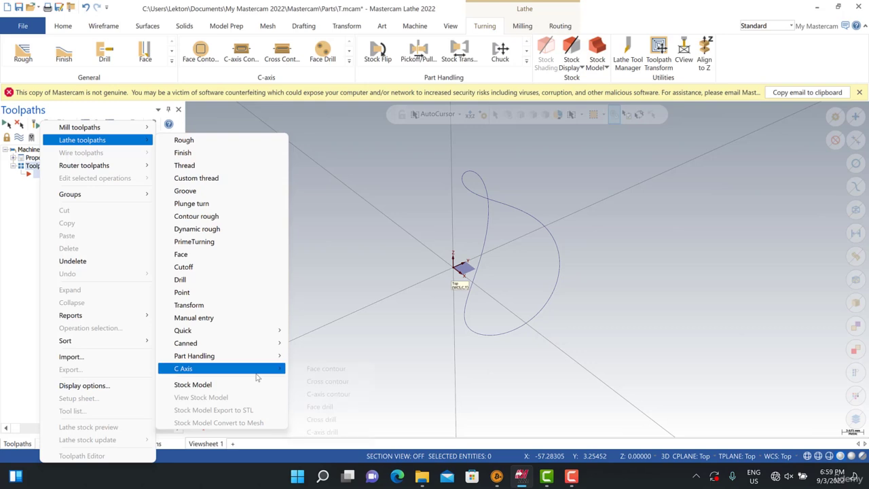
pyautogui.moveTo(241, 368)
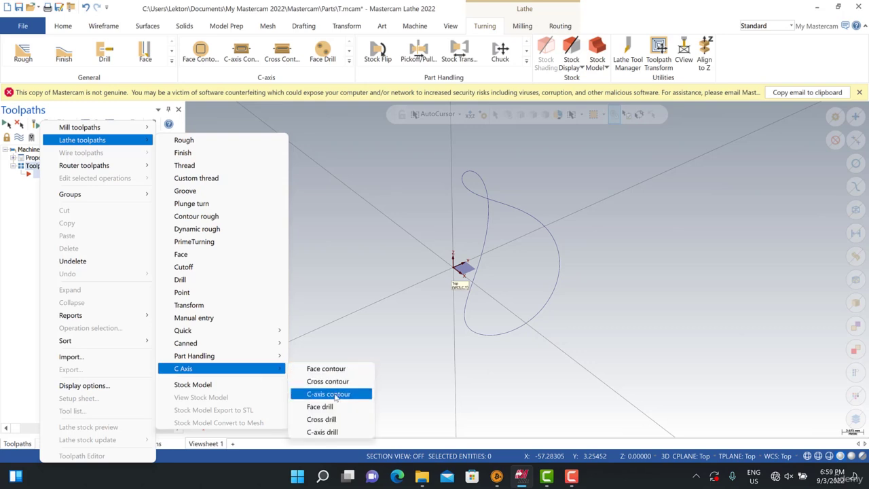
pyautogui.click(329, 394)
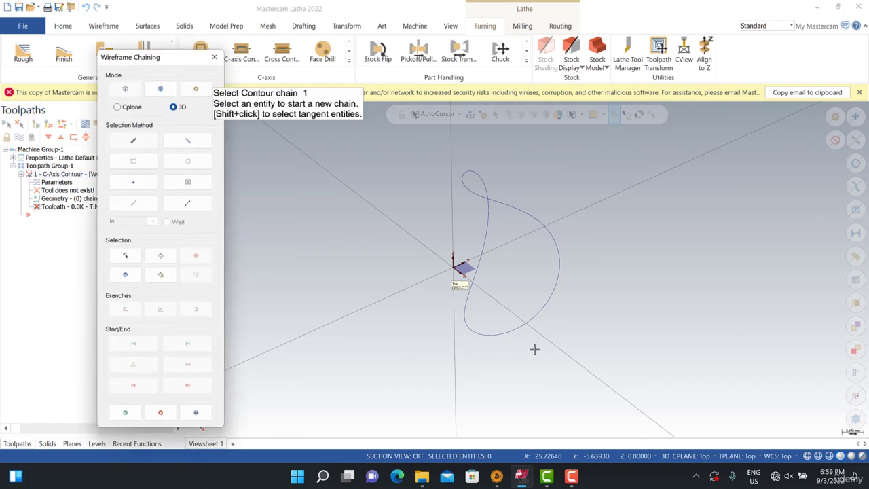
pyautogui.click(547, 300)
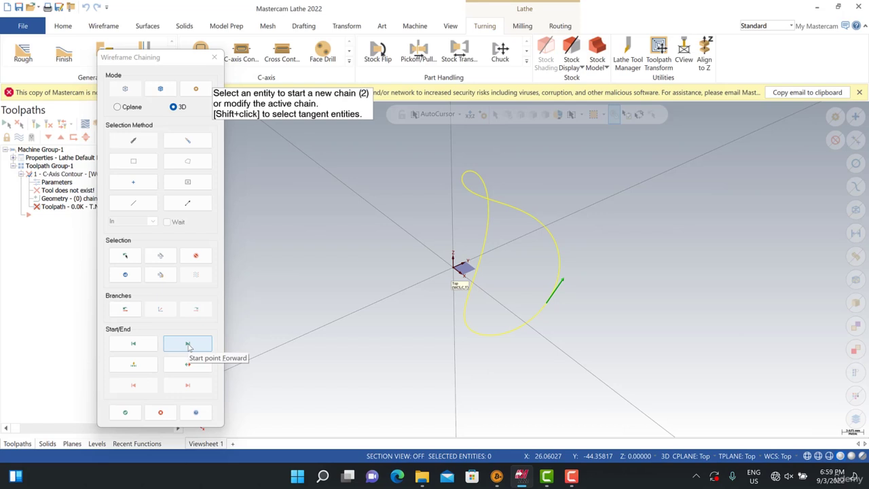
pyautogui.click(185, 368)
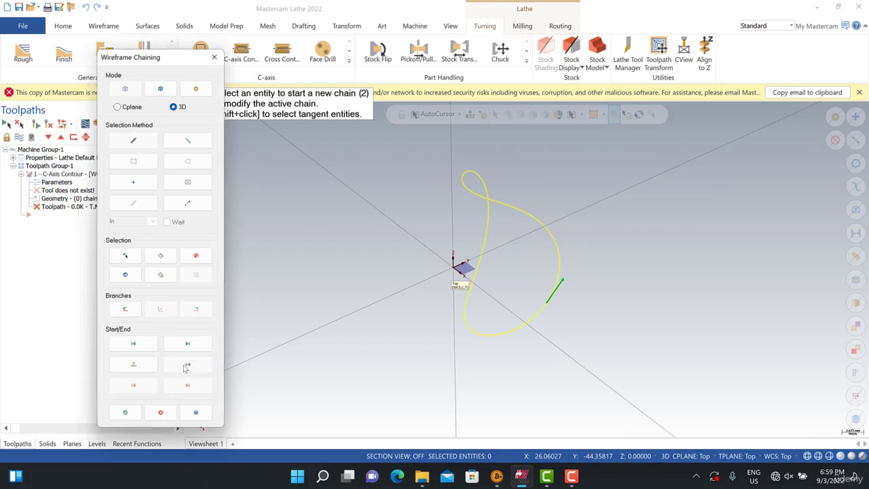
pyautogui.click(184, 368)
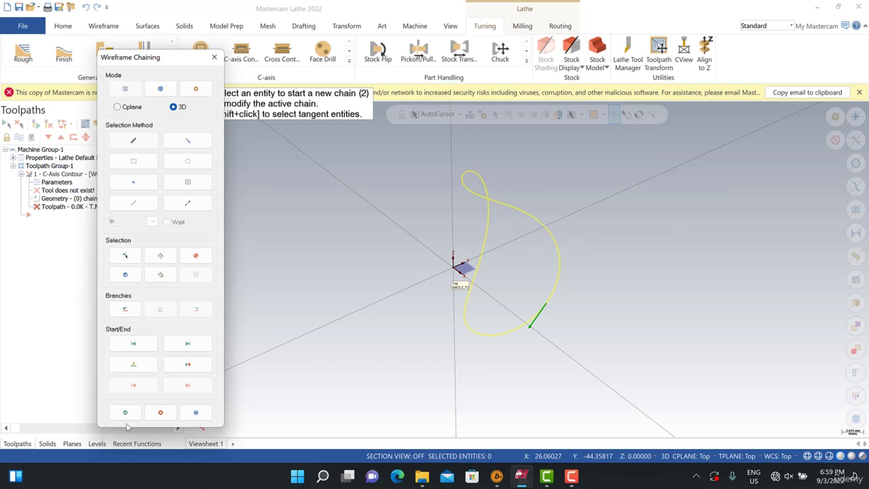
pyautogui.click(190, 368)
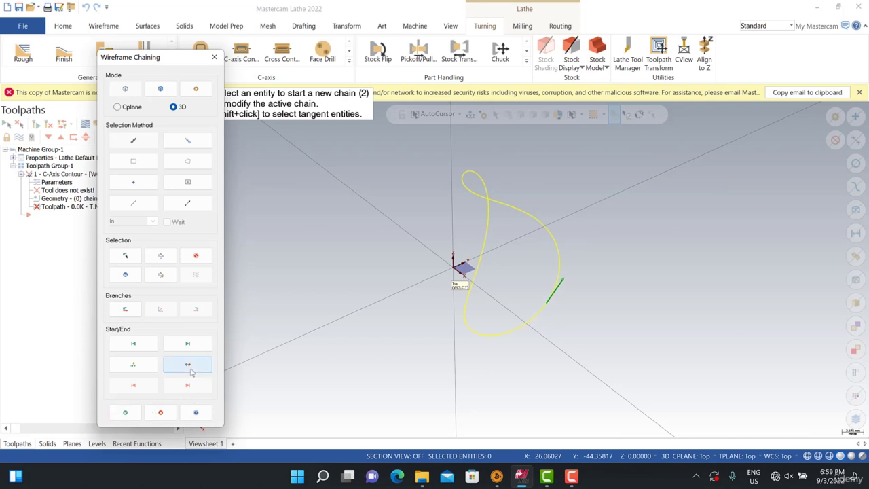
pyautogui.click(125, 412)
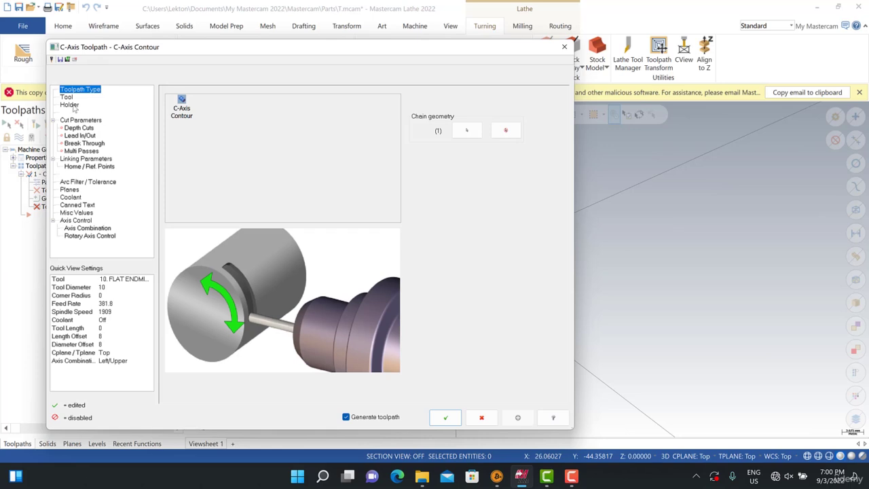
# - Start a new Flat endmill tool for the C-axis contour toolpath and proceed to its geometry definition
pyautogui.click(70, 105)
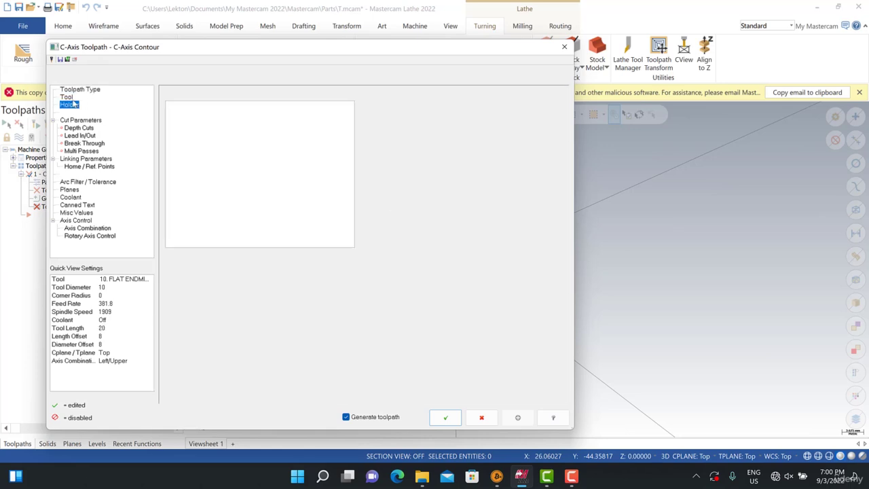
pyautogui.click(67, 97)
pyautogui.rightClick(201, 136)
pyautogui.click(241, 154)
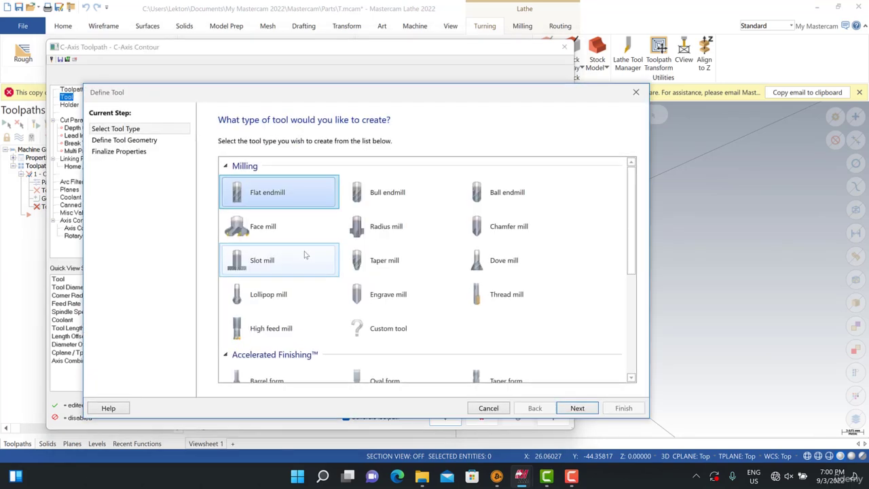
pyautogui.click(574, 409)
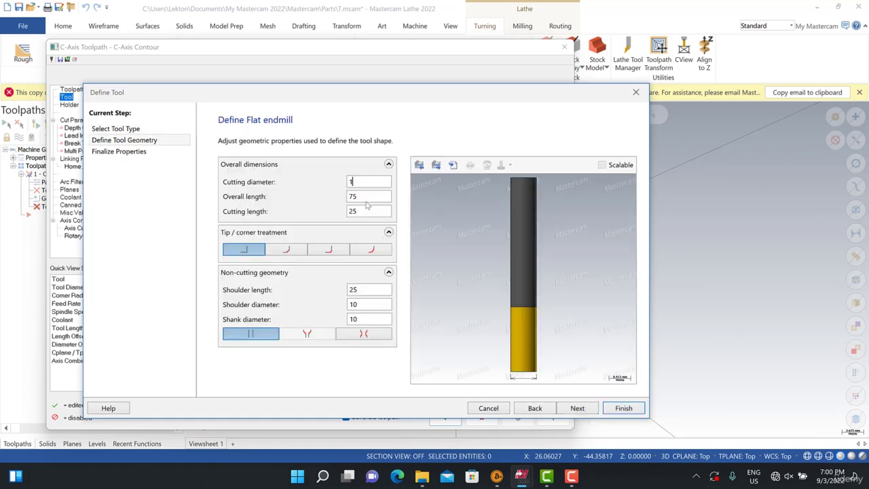
# - Set the flat endmill's cutting length to 5, its overall length to 15 and its shoulder length to 10
pyautogui.click(365, 198)
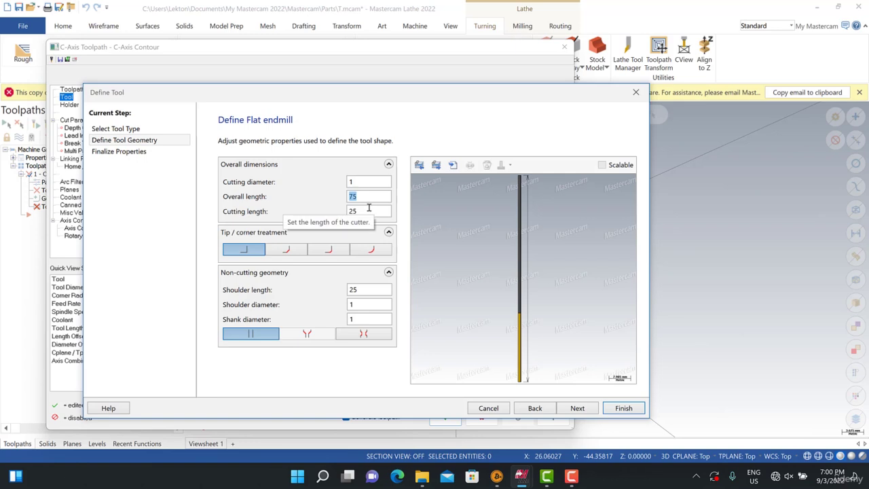
pyautogui.press('Tab')
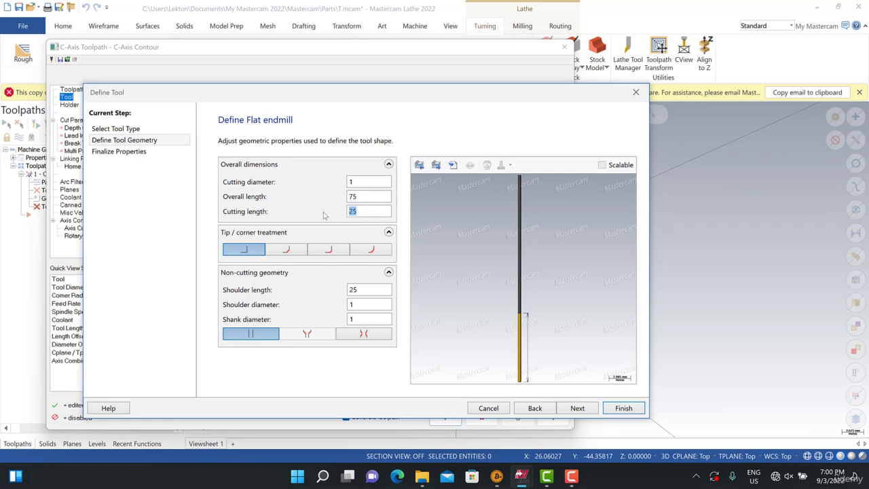
pyautogui.write('5')
pyautogui.hotkey('shift', 'Tab')
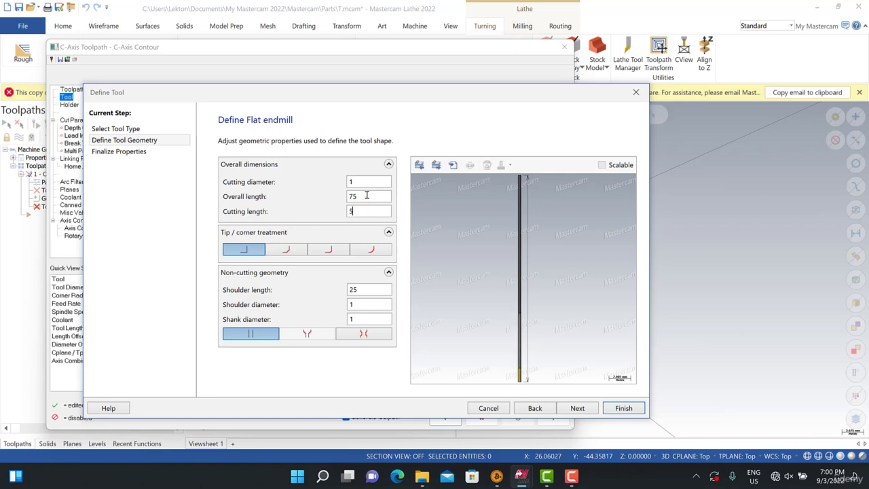
pyautogui.write('15')
pyautogui.click(359, 212)
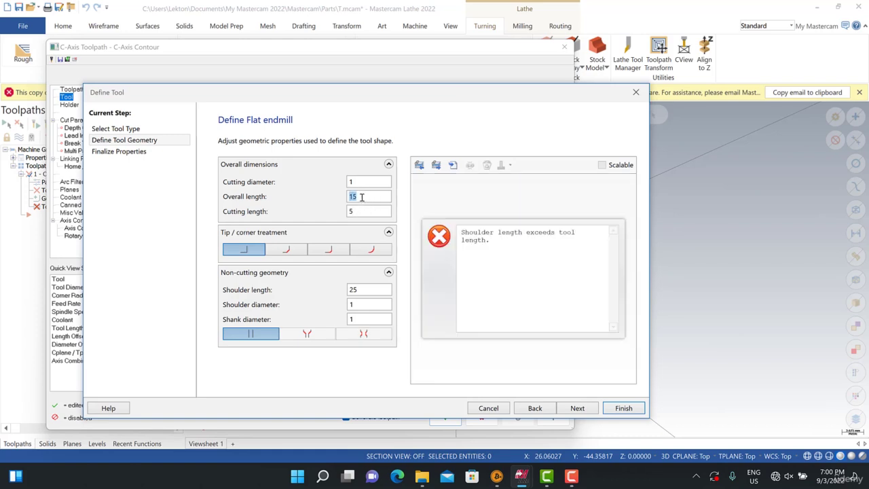
pyautogui.click(368, 288)
pyautogui.write('10')
pyautogui.press('Tab')
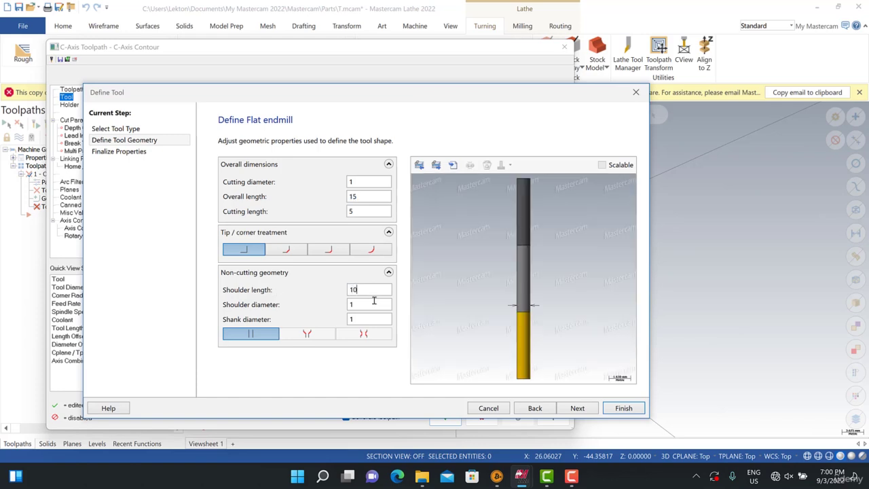
# - Shorten the endmill to a 7 shoulder length and a 10 overall length, and finish the tool definition
pyautogui.click(359, 289)
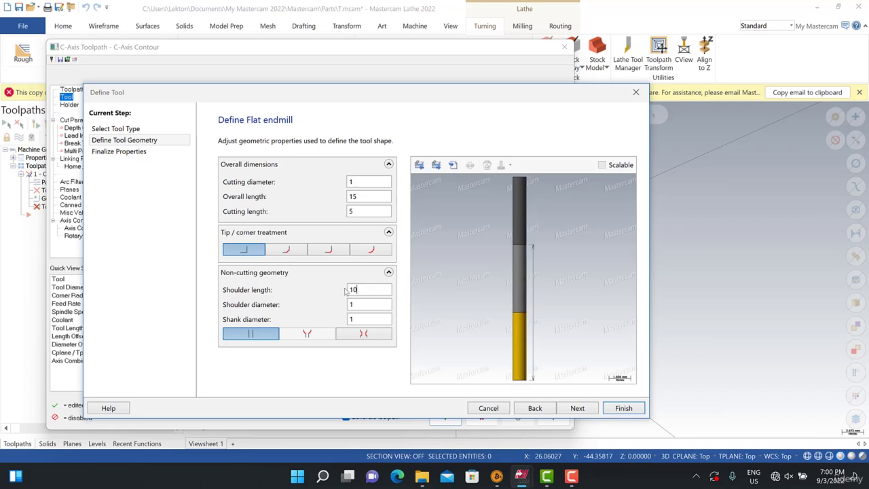
pyautogui.write('7')
pyautogui.click(360, 196)
pyautogui.press('BackSpace')
pyautogui.write('0')
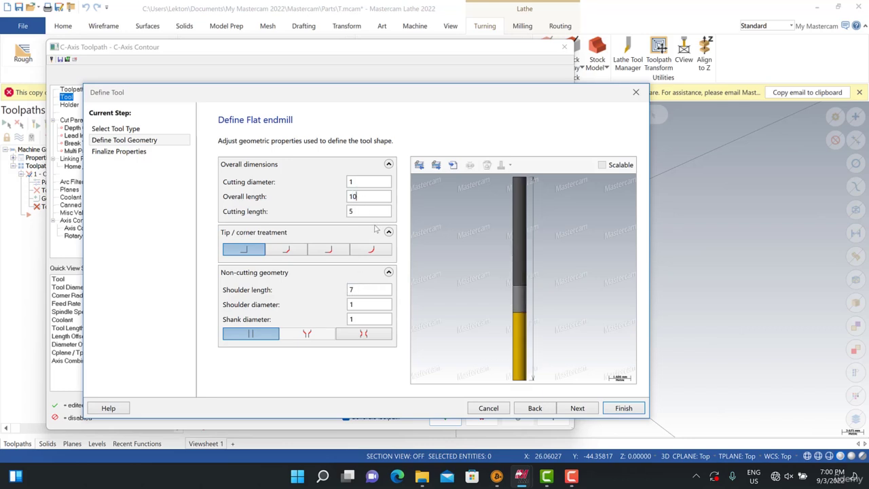
pyautogui.click(361, 210)
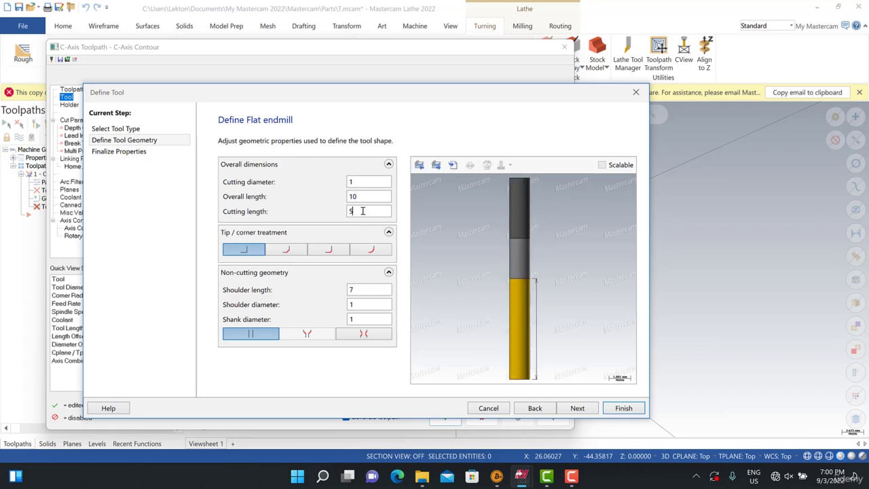
pyautogui.click(578, 408)
pyautogui.click(624, 408)
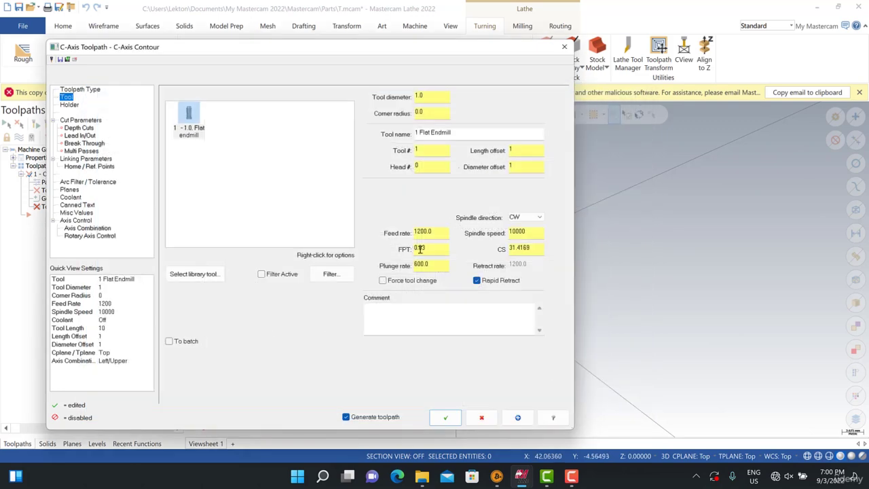
# - Set the endmill's feed per tooth to 0.05, its cutting speed to 30 and its plunge rate to 500
pyautogui.moveTo(421, 248); pyautogui.dragTo(428, 248)
pyautogui.write('05')
pyautogui.doubleClick(536, 250)
pyautogui.write('30')
pyautogui.click(531, 233)
pyautogui.doubleClick(442, 267)
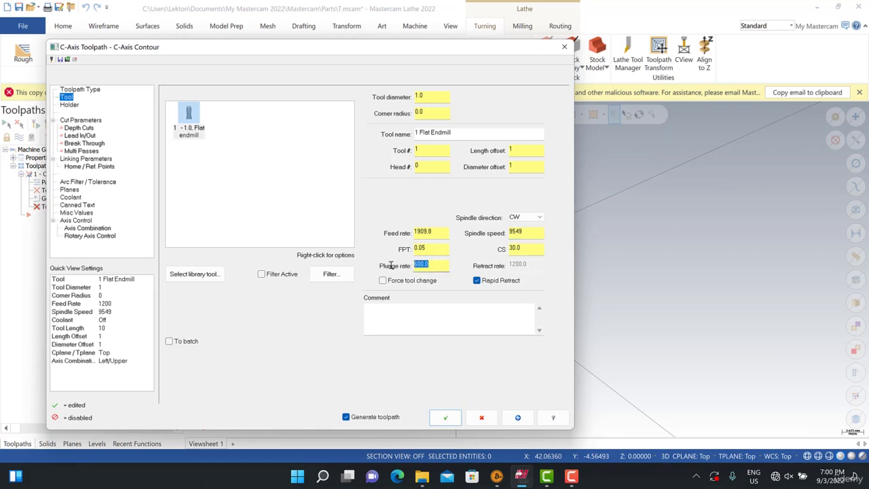
pyautogui.write('500')
pyautogui.click(183, 155)
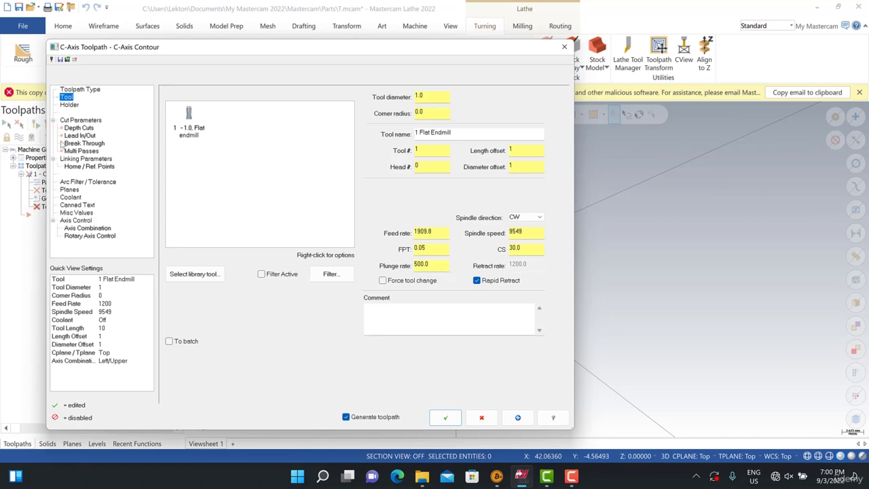
# - Check the toolpath's linking parameters and set the compensation type to Off in the cut parameters
pyautogui.click(69, 158)
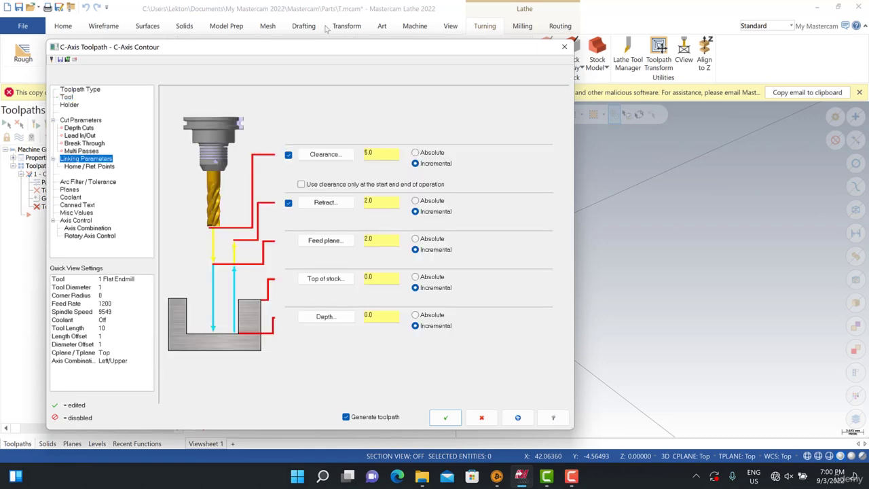
pyautogui.moveTo(333, 47); pyautogui.dragTo(270, 39)
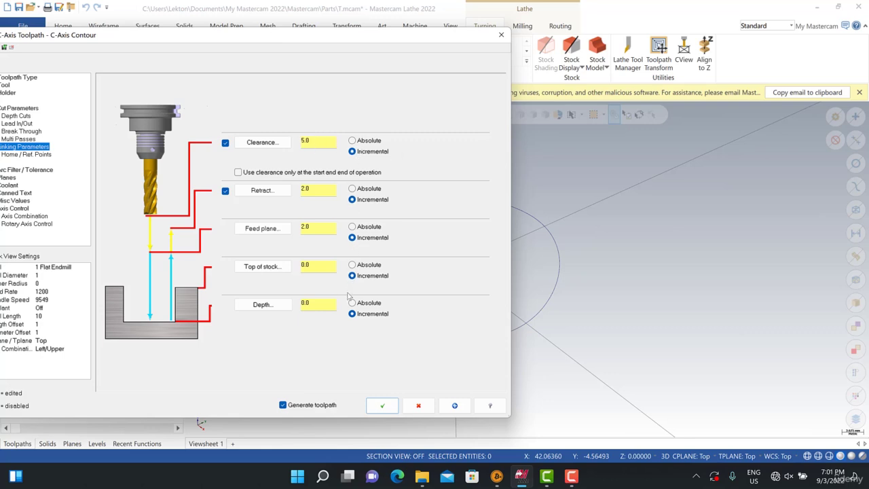
pyautogui.moveTo(178, 36); pyautogui.dragTo(246, 31)
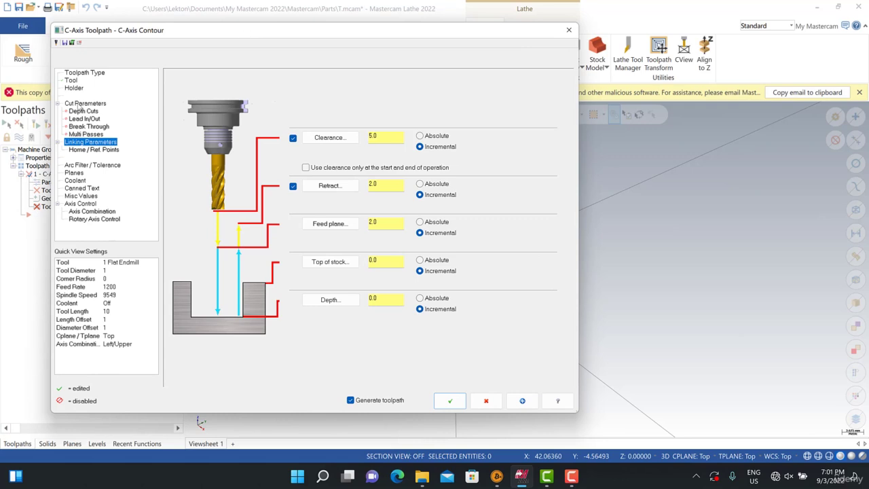
pyautogui.click(80, 104)
pyautogui.click(293, 93)
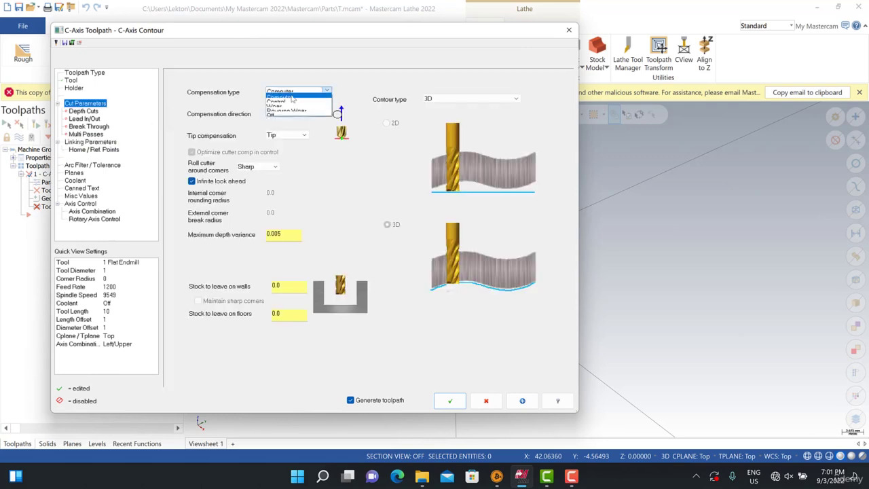
pyautogui.click(283, 116)
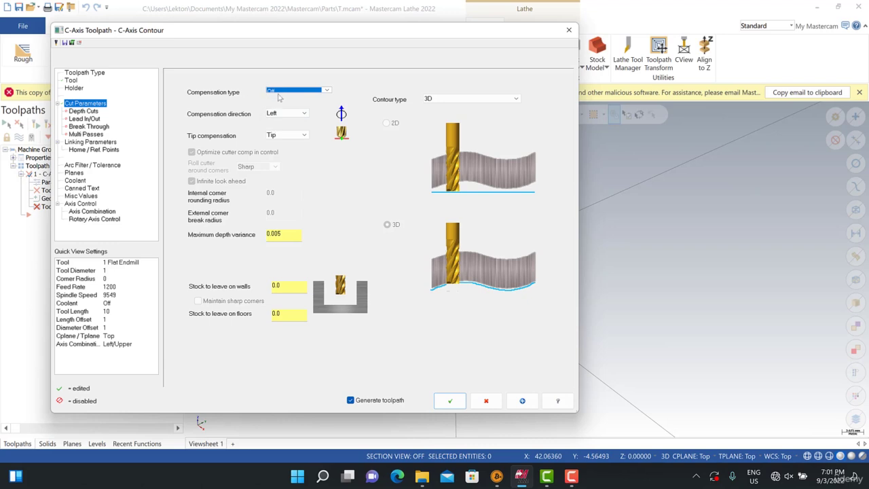
pyautogui.click(281, 114)
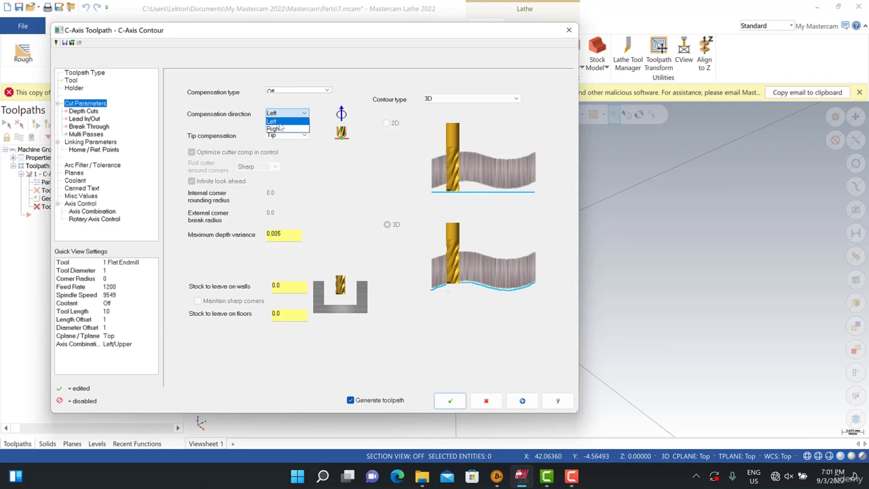
pyautogui.click(279, 128)
pyautogui.click(281, 116)
pyautogui.click(278, 122)
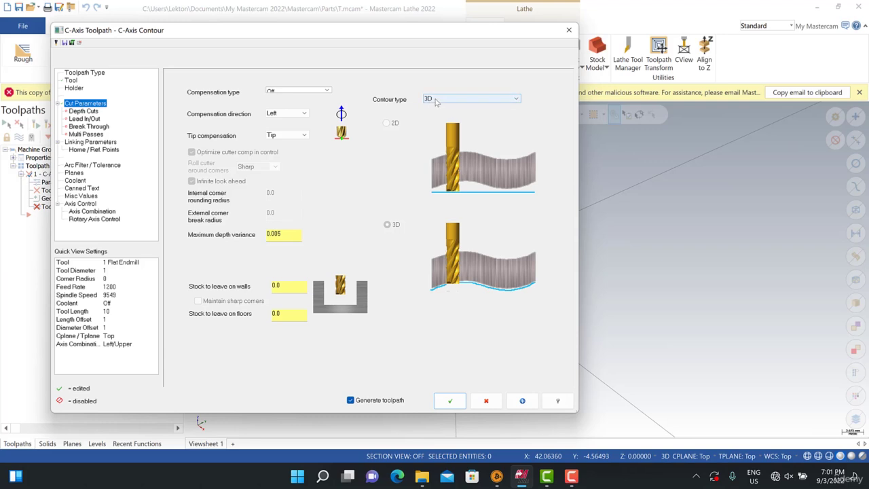
# - Set the axis substitution's rotary diameter to 30 and accept the parameters to generate the C-axis contour toolpath
pyautogui.click(450, 401)
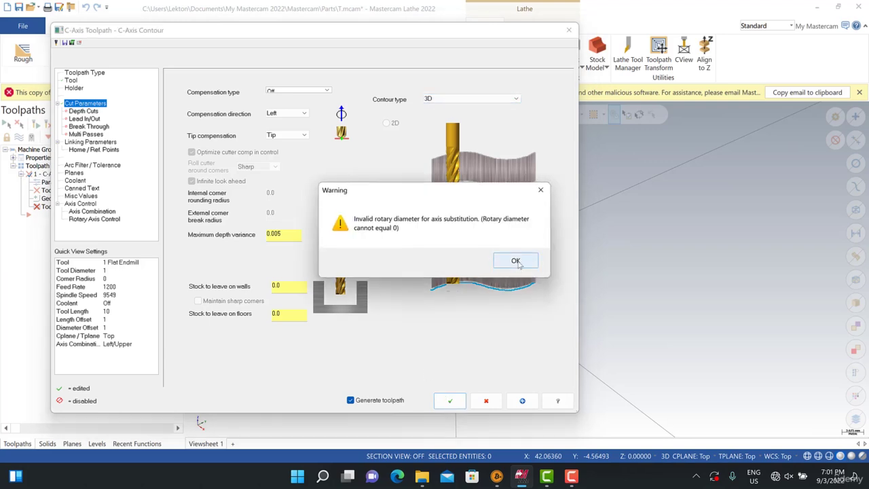
pyautogui.click(516, 261)
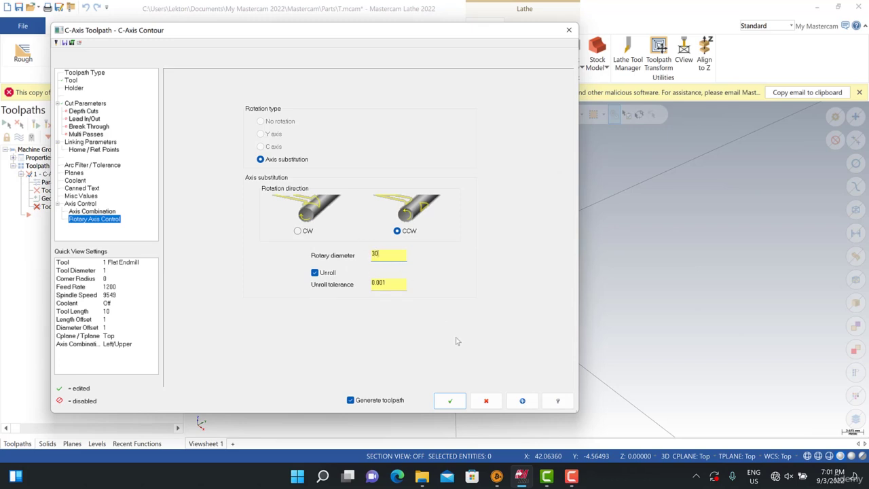
pyautogui.click(450, 400)
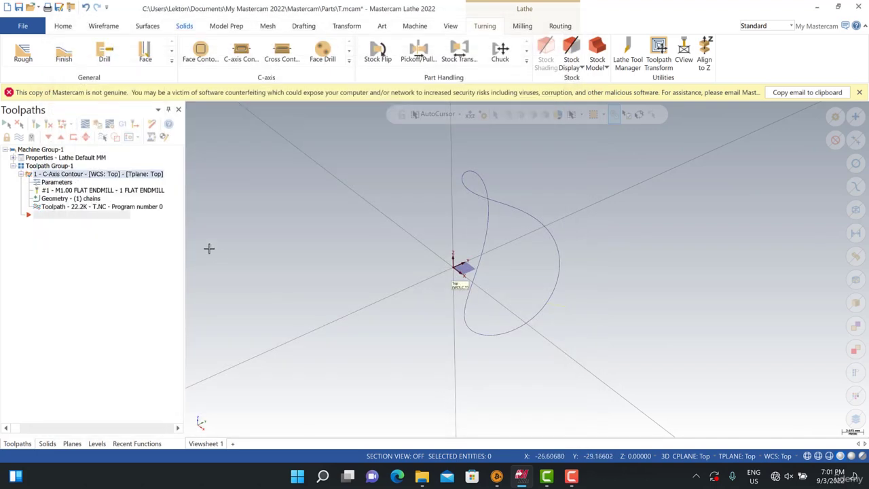
# - Backplot the C-axis contour toolpath with the tool holder display toggled and a faster playback speed, and close the backplot
pyautogui.click(85, 125)
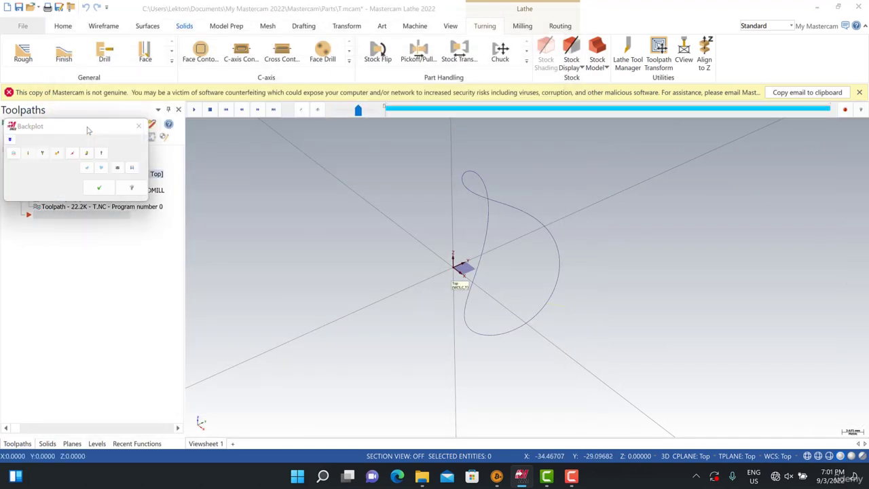
pyautogui.click(42, 153)
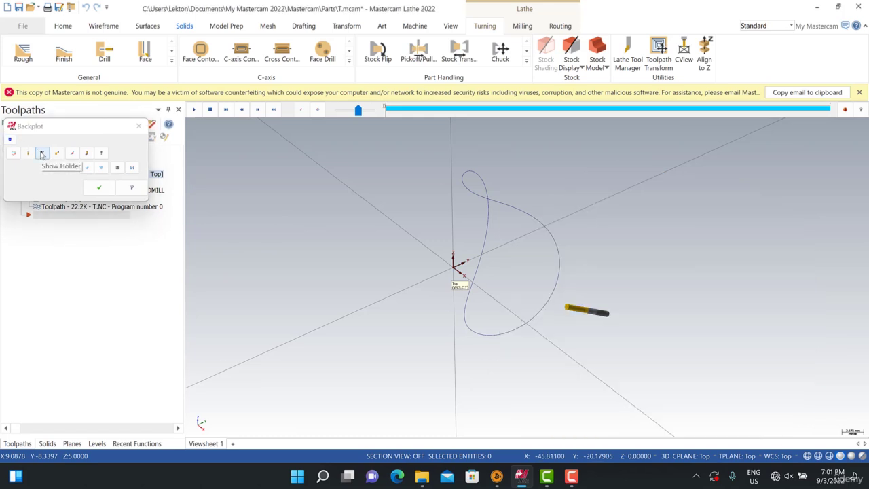
pyautogui.click(194, 110)
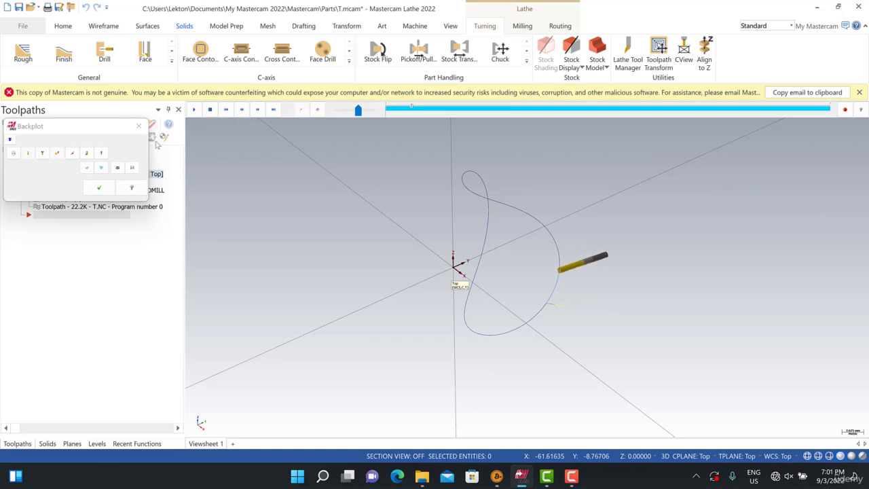
pyautogui.moveTo(358, 110); pyautogui.dragTo(369, 110)
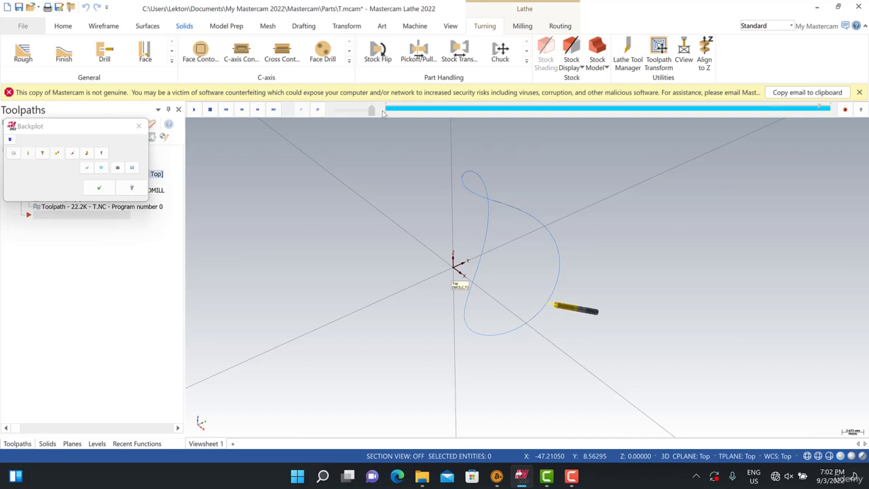
pyautogui.click(99, 188)
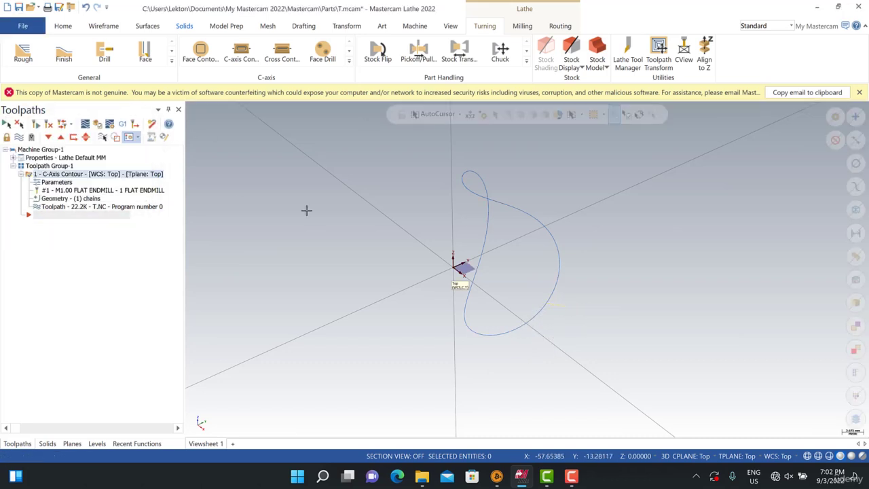
# - Post the C-axis contour operation to an NC file and save it as T.NC, replacing the existing file
pyautogui.scroll(1, 433, 220)
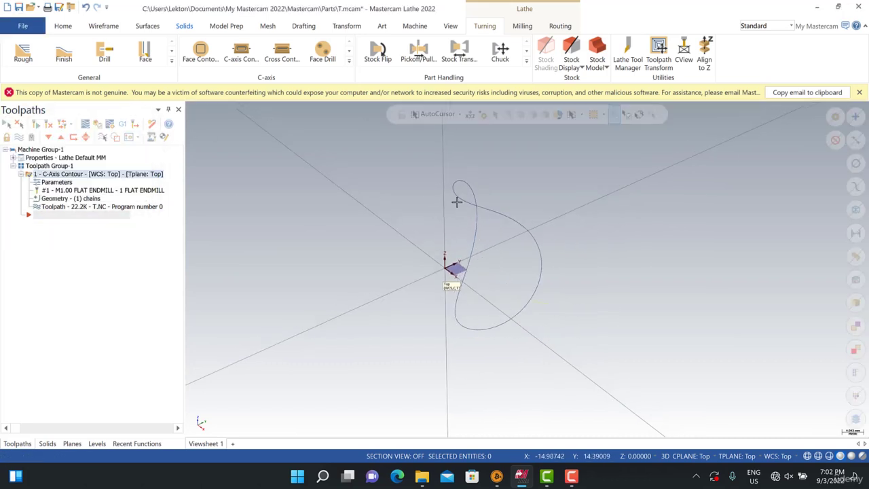
pyautogui.rightClick(355, 196)
pyautogui.click(273, 185)
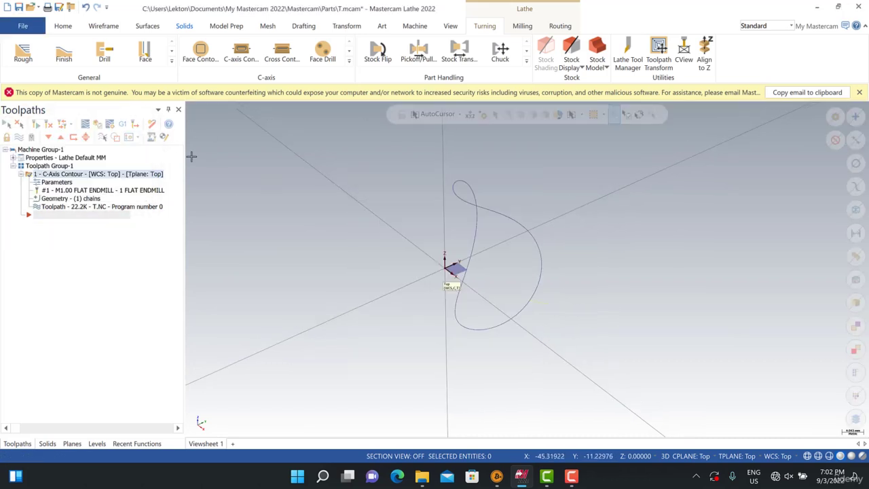
pyautogui.click(123, 125)
pyautogui.click(81, 339)
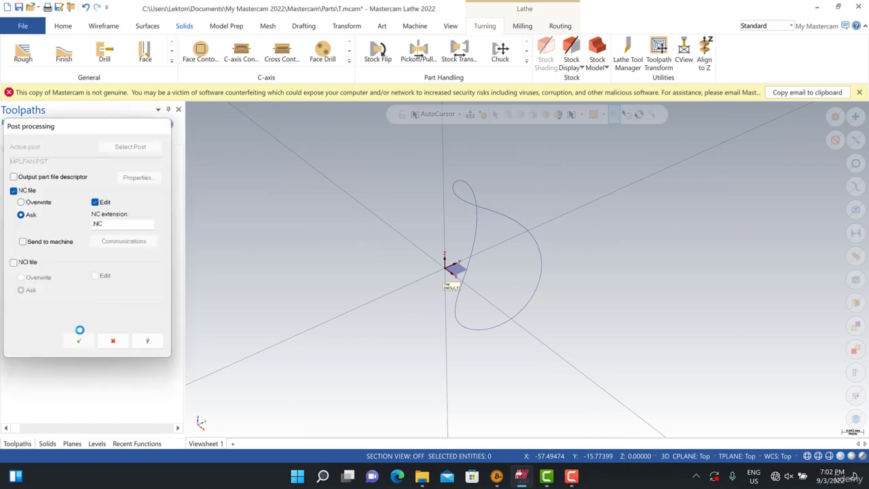
pyautogui.click(339, 255)
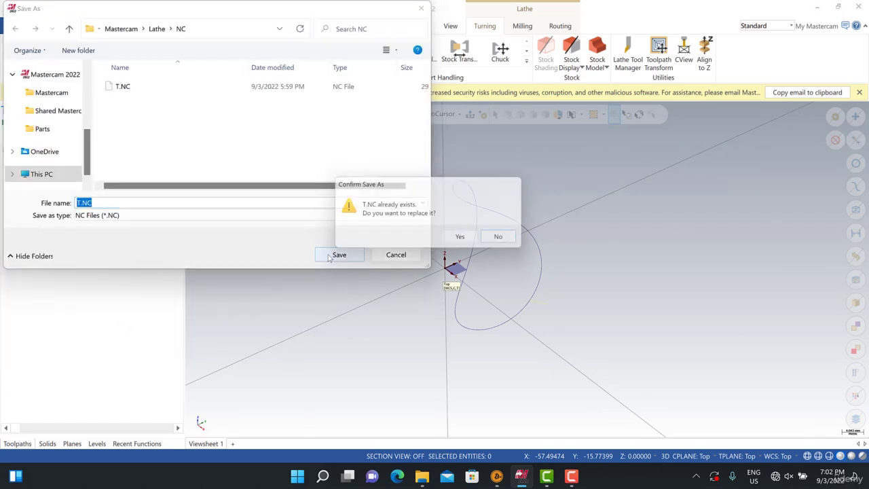
pyautogui.click(453, 239)
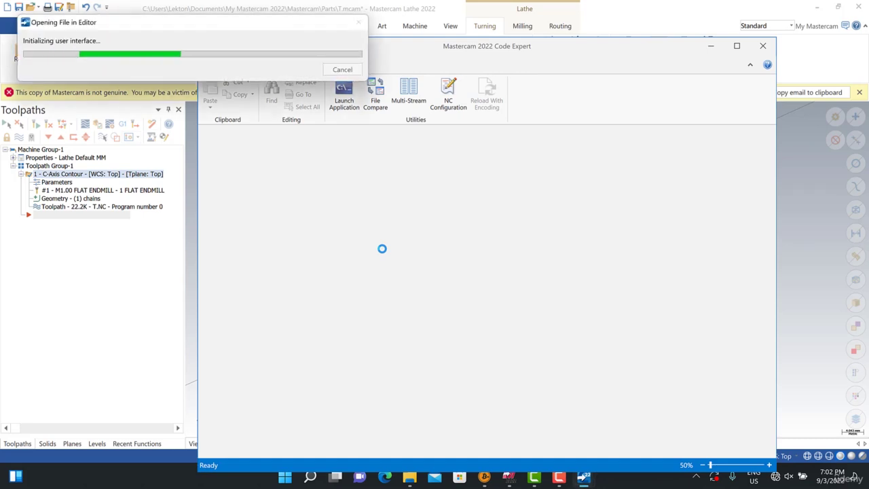
# - Examine the Z and C axis moves and feed values in the posted T.NC program in Code Expert
pyautogui.scroll(-4, 309, 270)
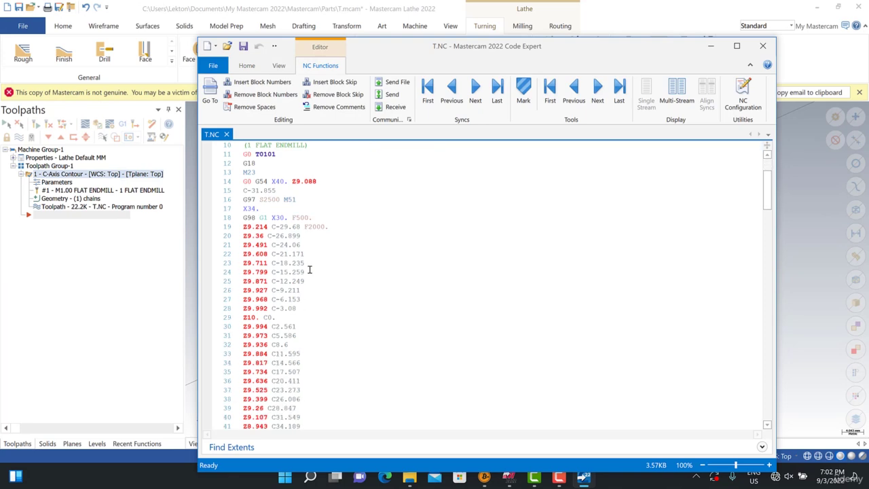
pyautogui.scroll(-12, 275, 262)
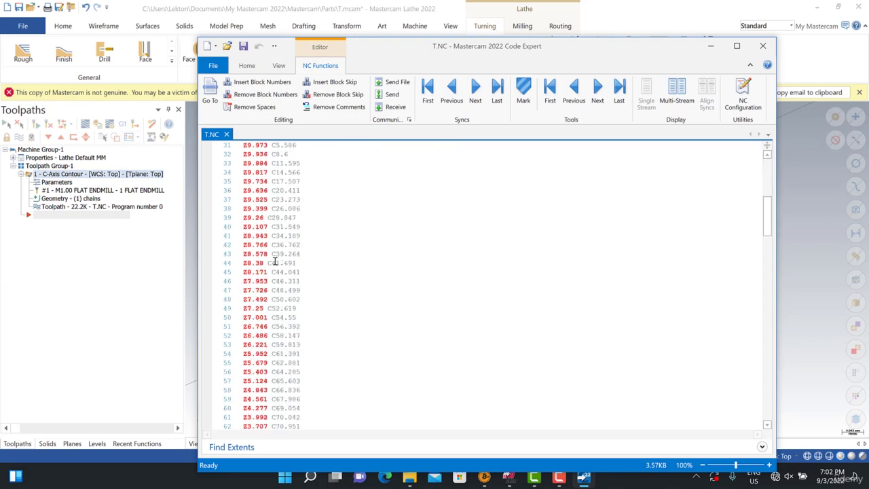
pyautogui.scroll(-6, 275, 263)
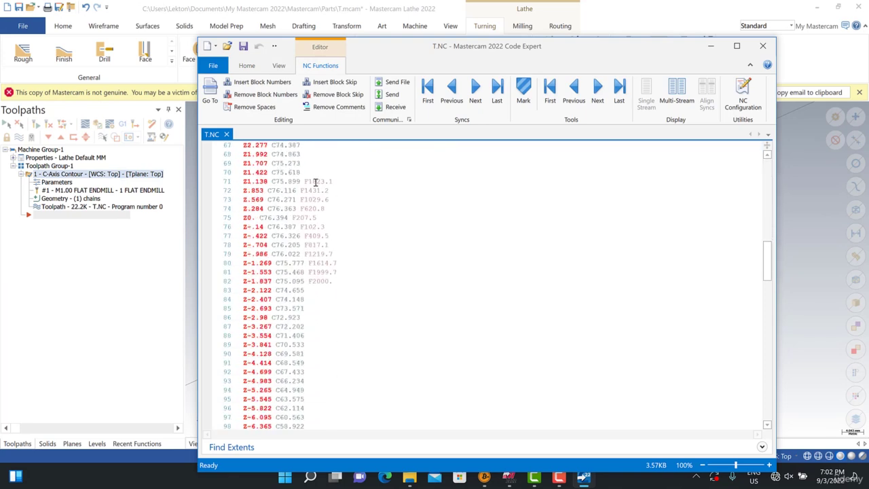
pyautogui.scroll(-15, 325, 266)
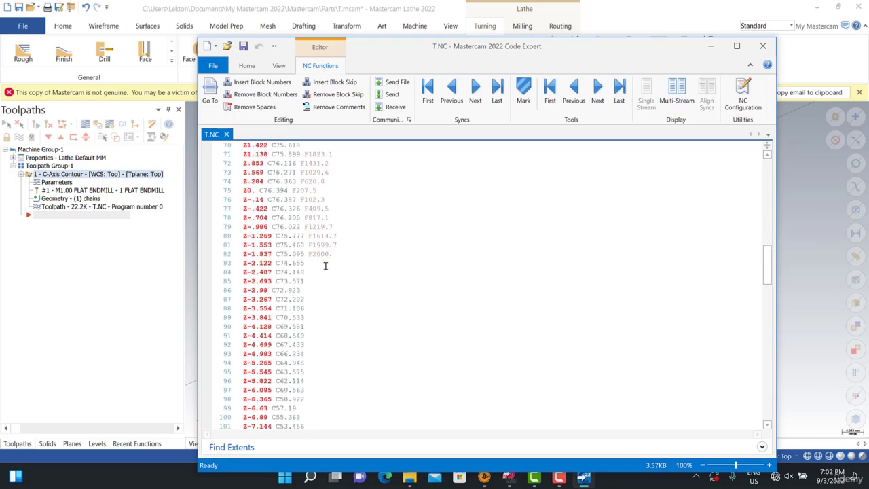
# - Review the remaining Z and C axis moves in the T.NC program and close Code Expert to return to Mastercam
pyautogui.scroll(-13, 325, 266)
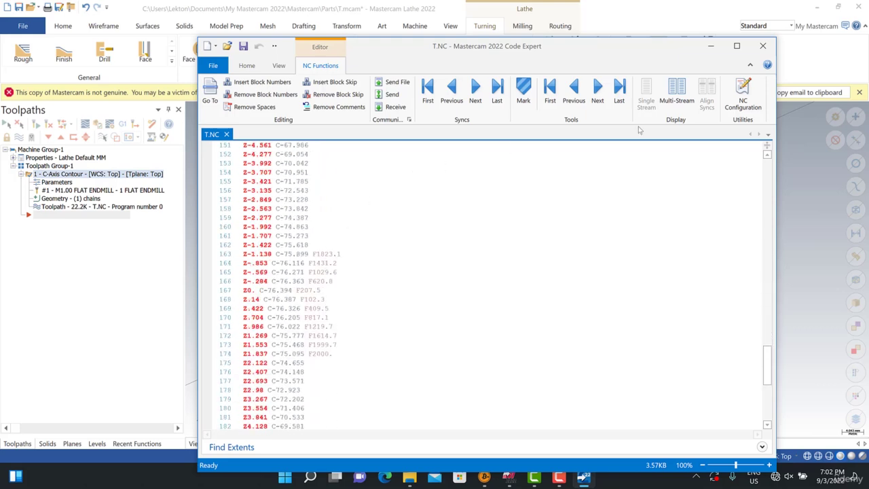
pyautogui.click(762, 45)
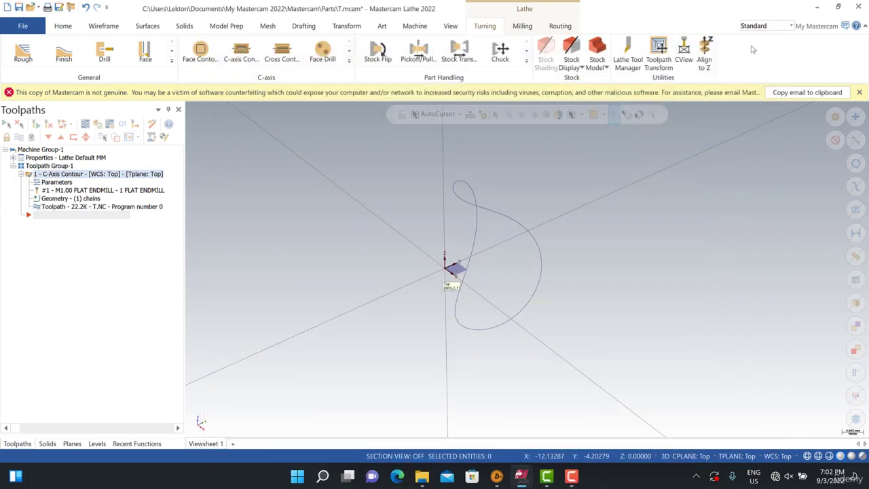
pyautogui.scroll(-2, 515, 172)
pyautogui.scroll(4, 514, 176)
pyautogui.scroll(-3, 499, 189)
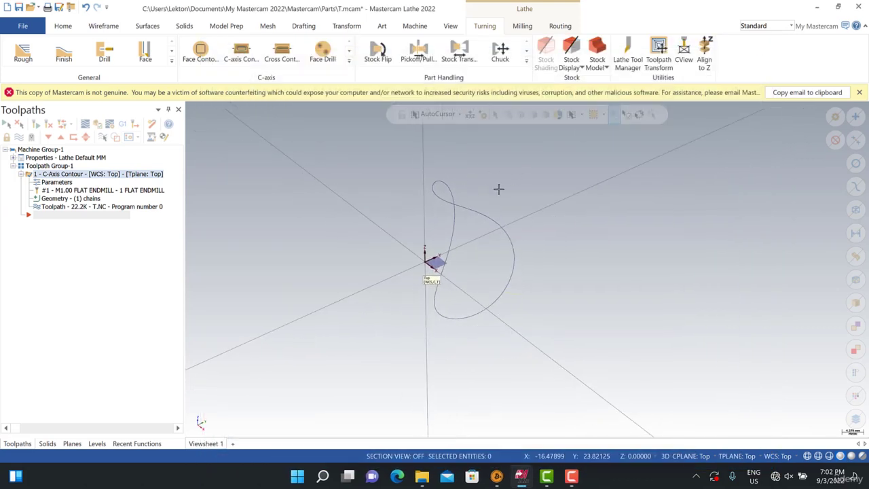
pyautogui.scroll(1, 494, 189)
pyautogui.rightClick(488, 186)
pyautogui.click(469, 178)
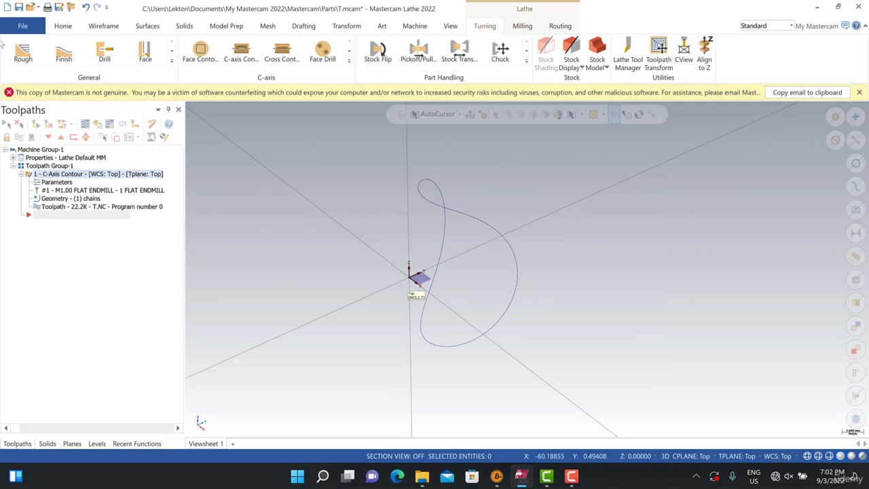
# - Begin saving the part in the Desktop's Udemy folder, reusing McamLathe-FaceToolpath-01-01.mcam as the base file name and selecting its FaceToolpath portion for editing
pyautogui.click(21, 9)
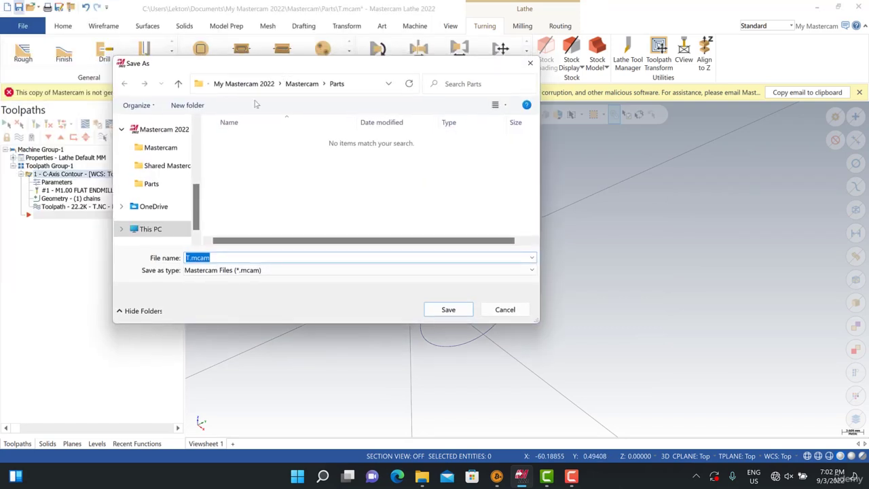
pyautogui.scroll(5, 152, 198)
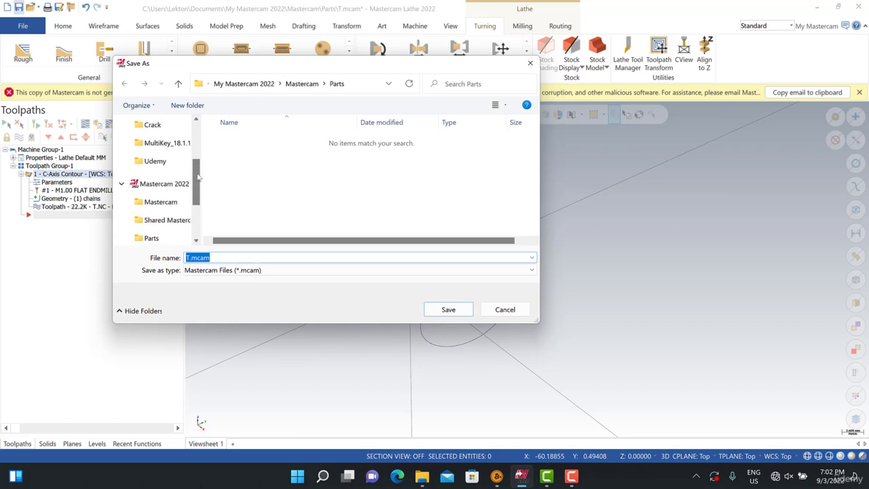
pyautogui.click(155, 198)
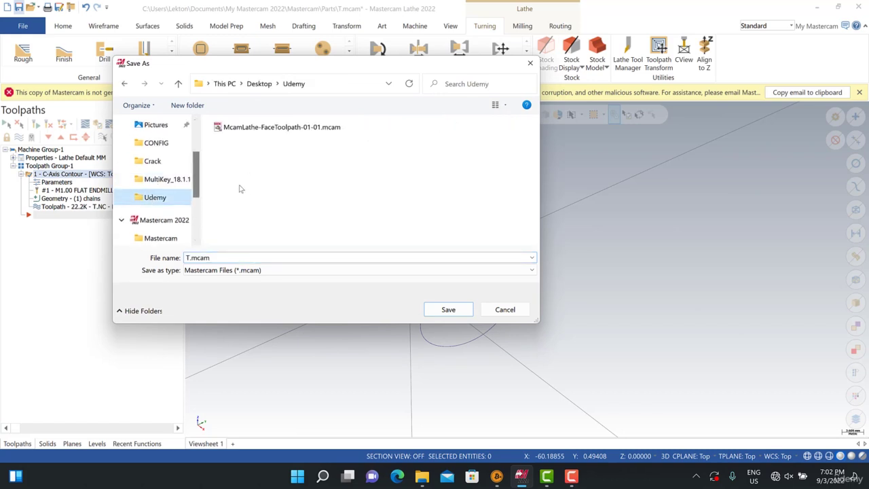
pyautogui.click(250, 129)
pyautogui.click(222, 258)
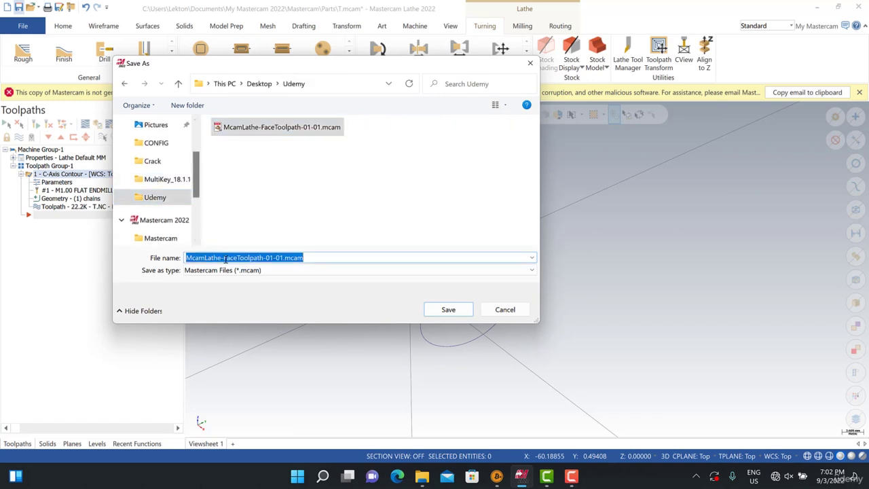
pyautogui.moveTo(223, 257); pyautogui.dragTo(226, 257)
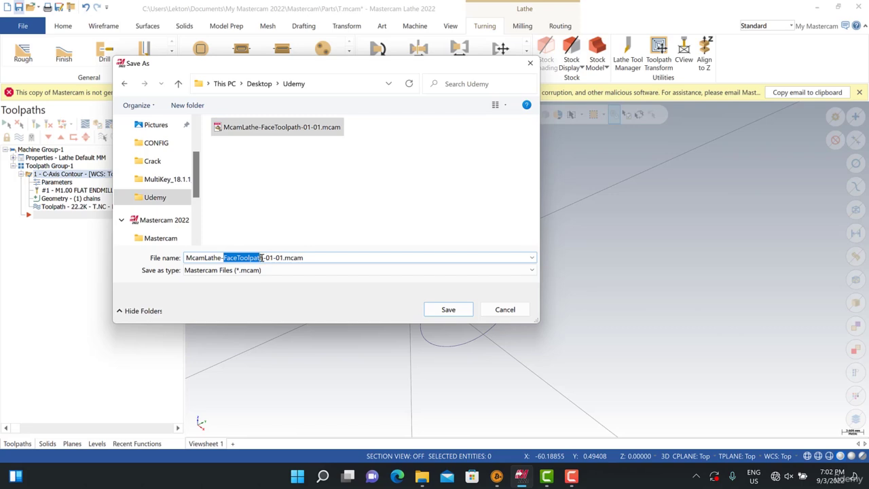